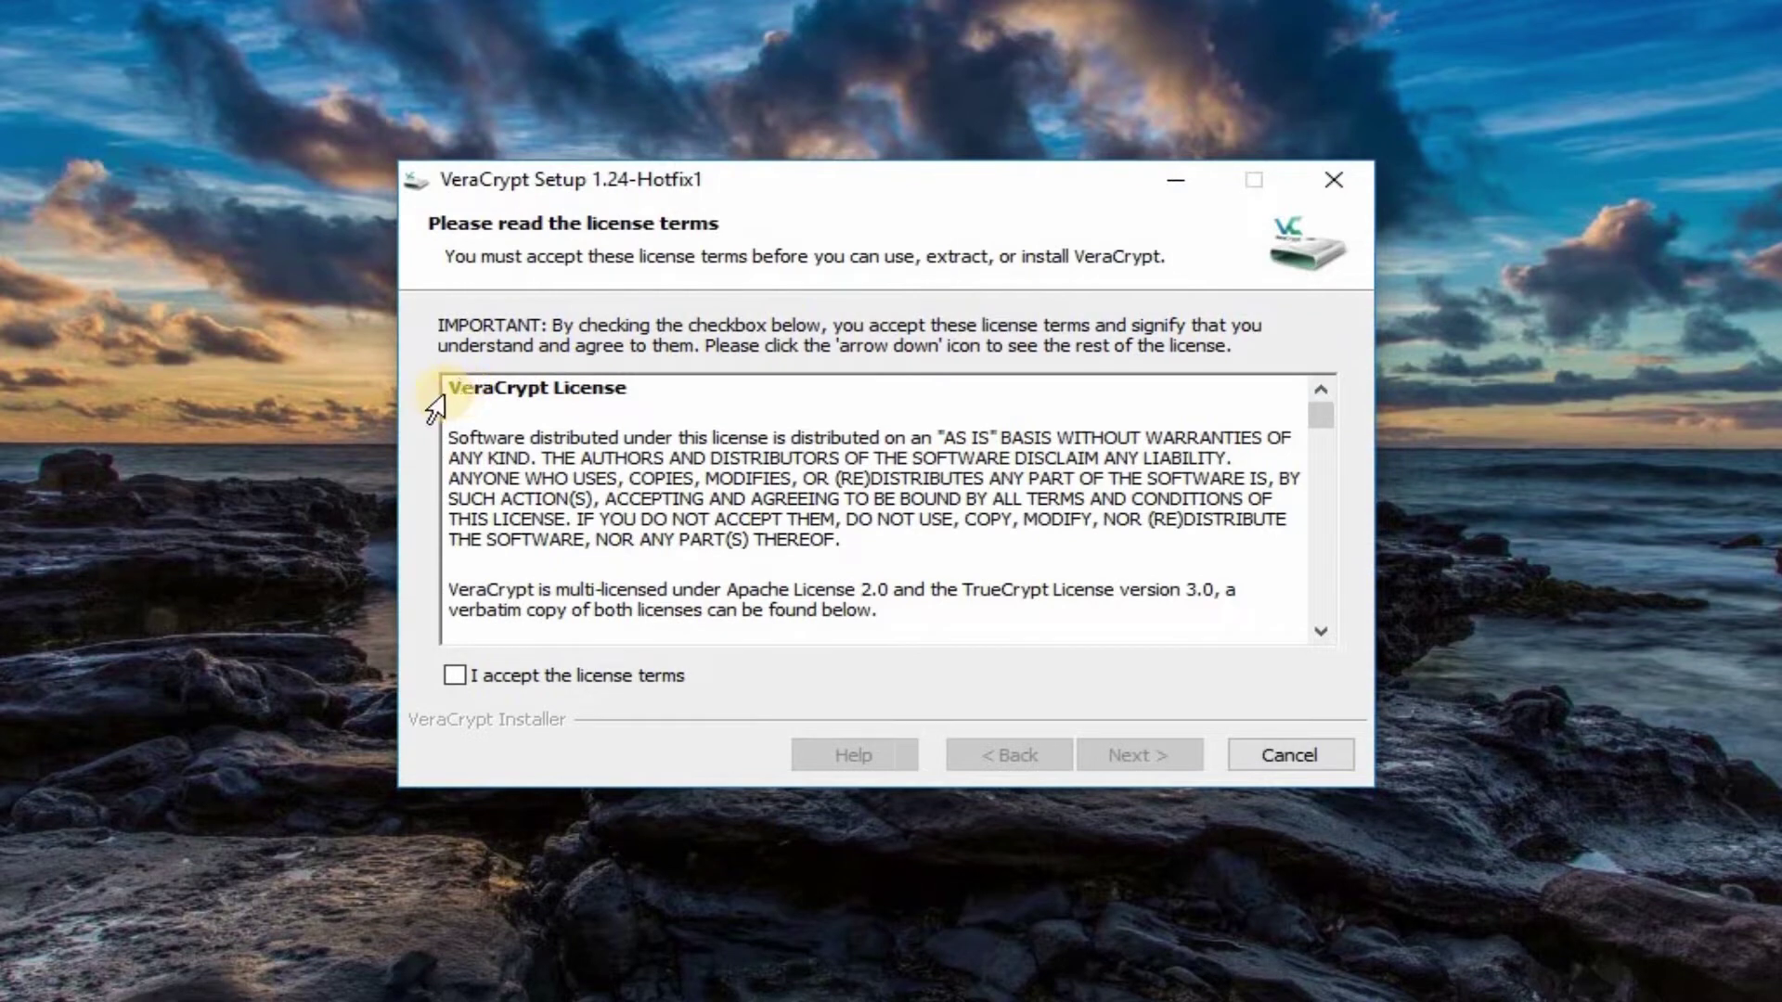
Step: Accept the license and install VeraCrypt to C:\Program Files\VeraCrypt\ with default options
key("ctrl+End")
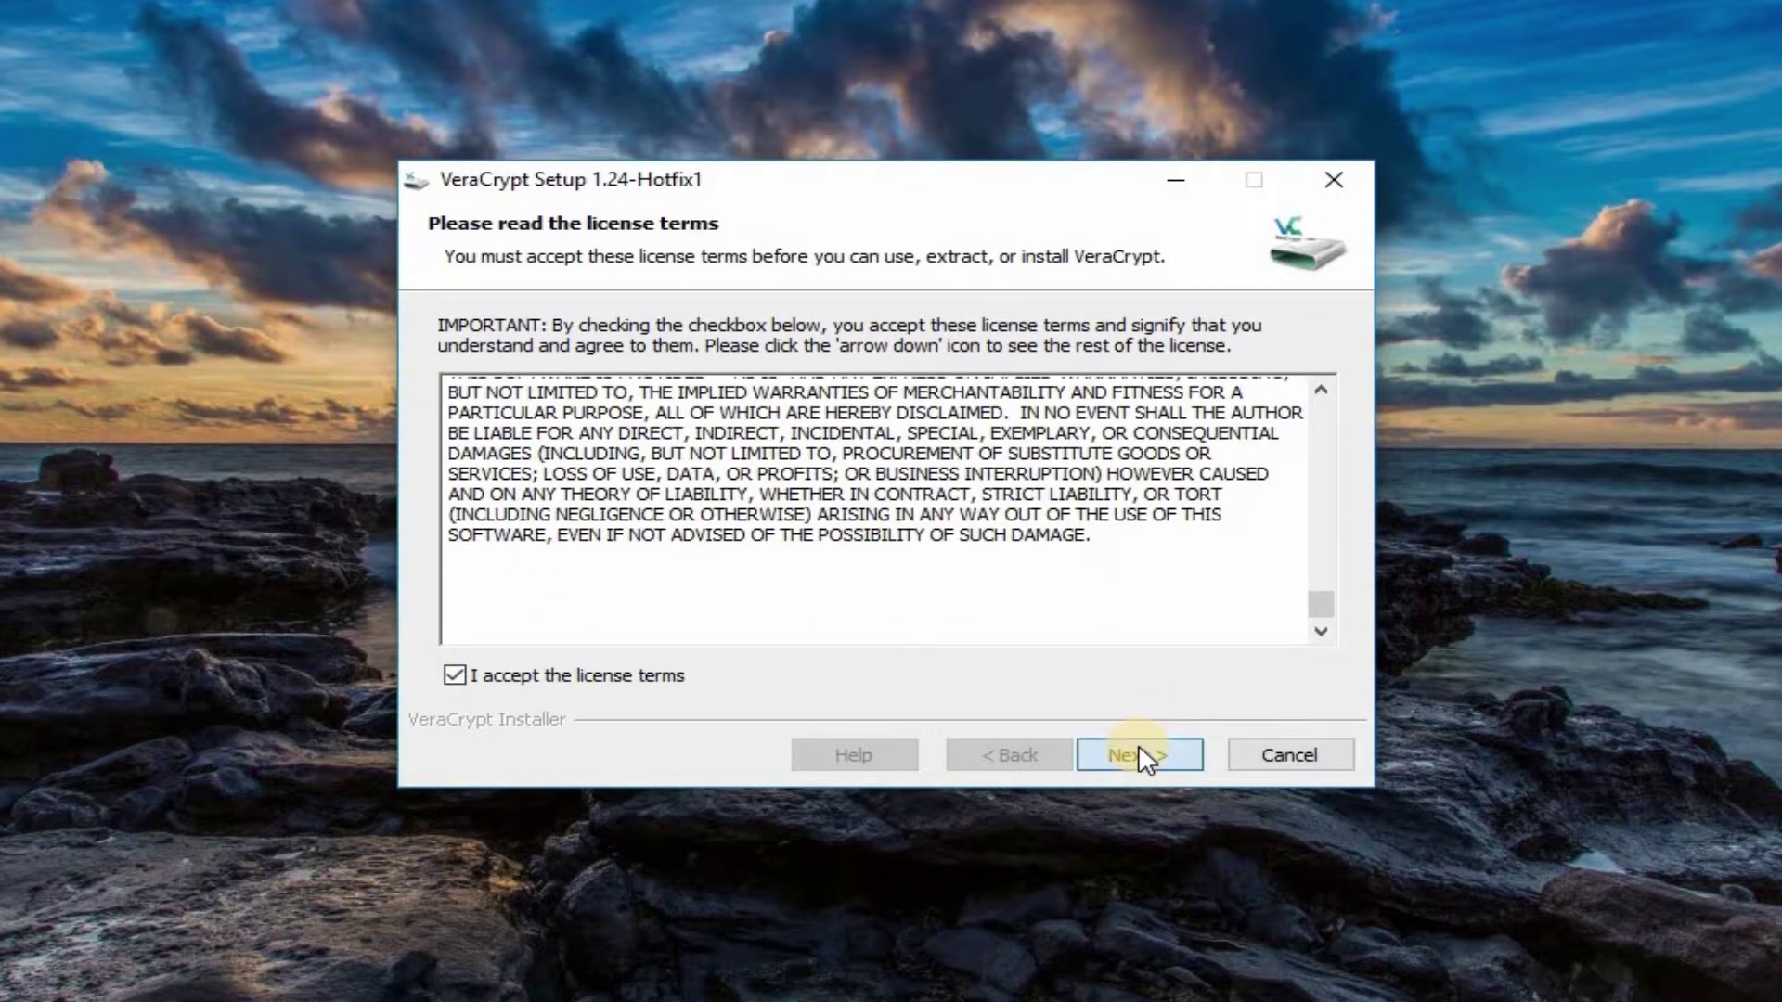
left_click(1147, 759)
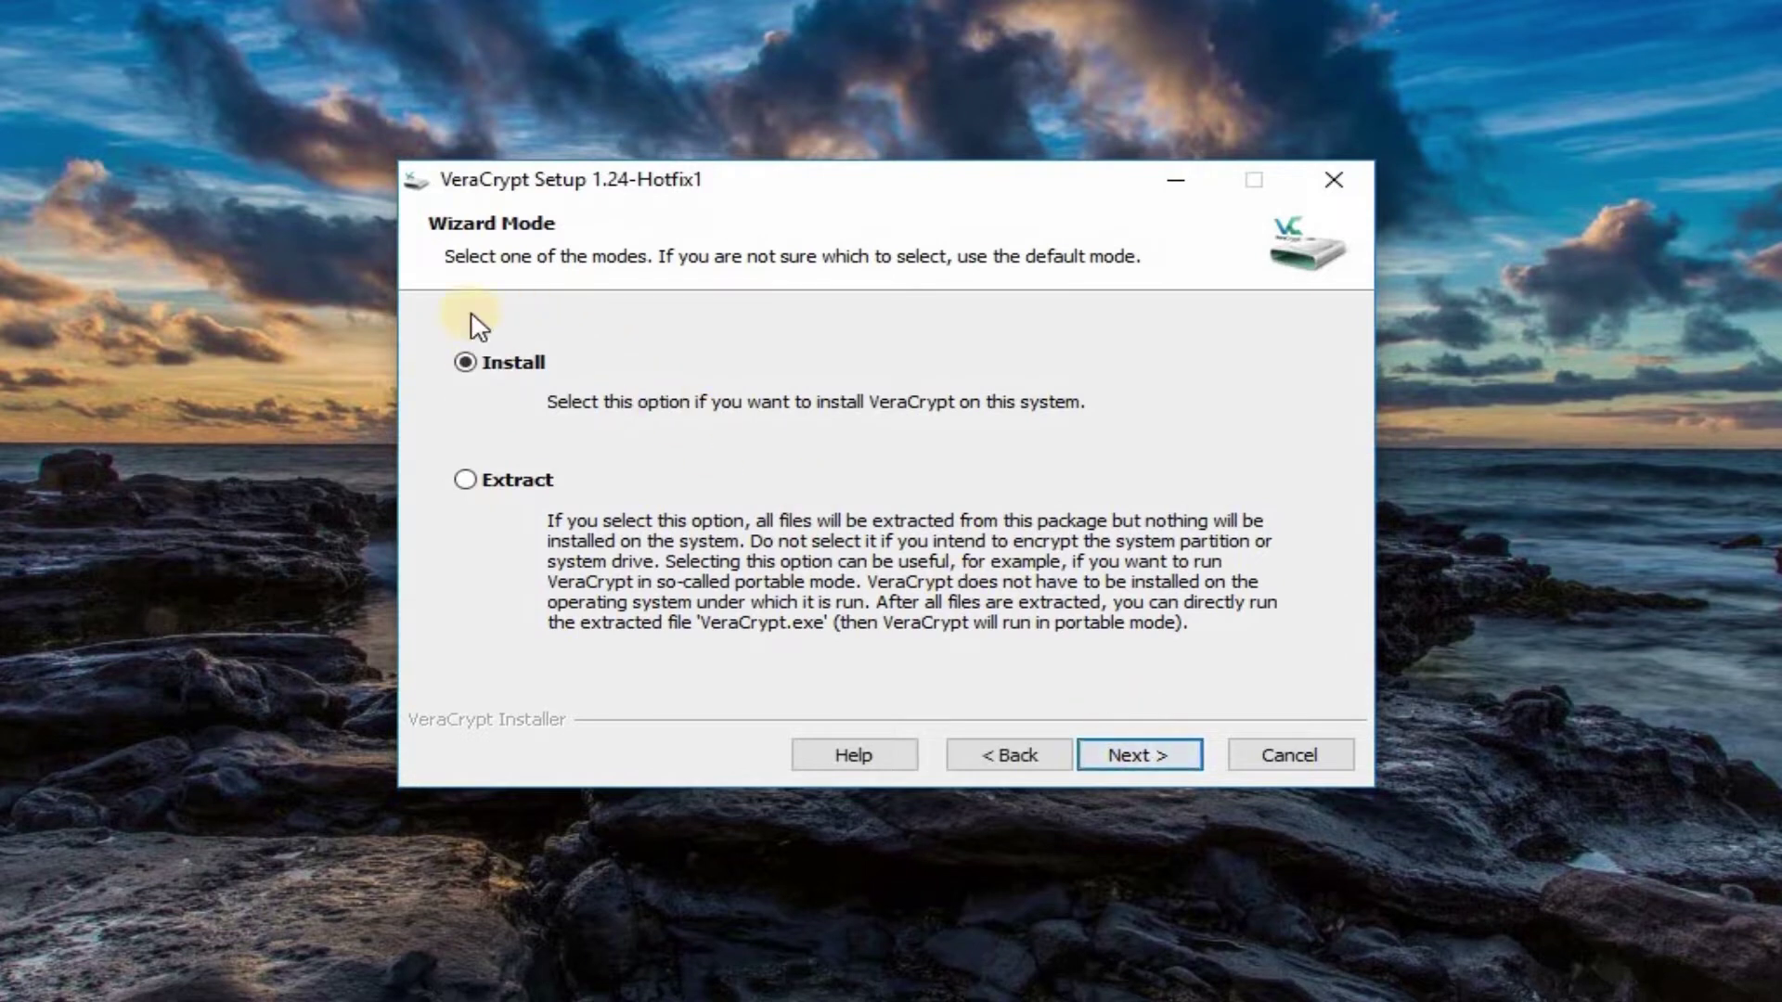
left_click(1134, 755)
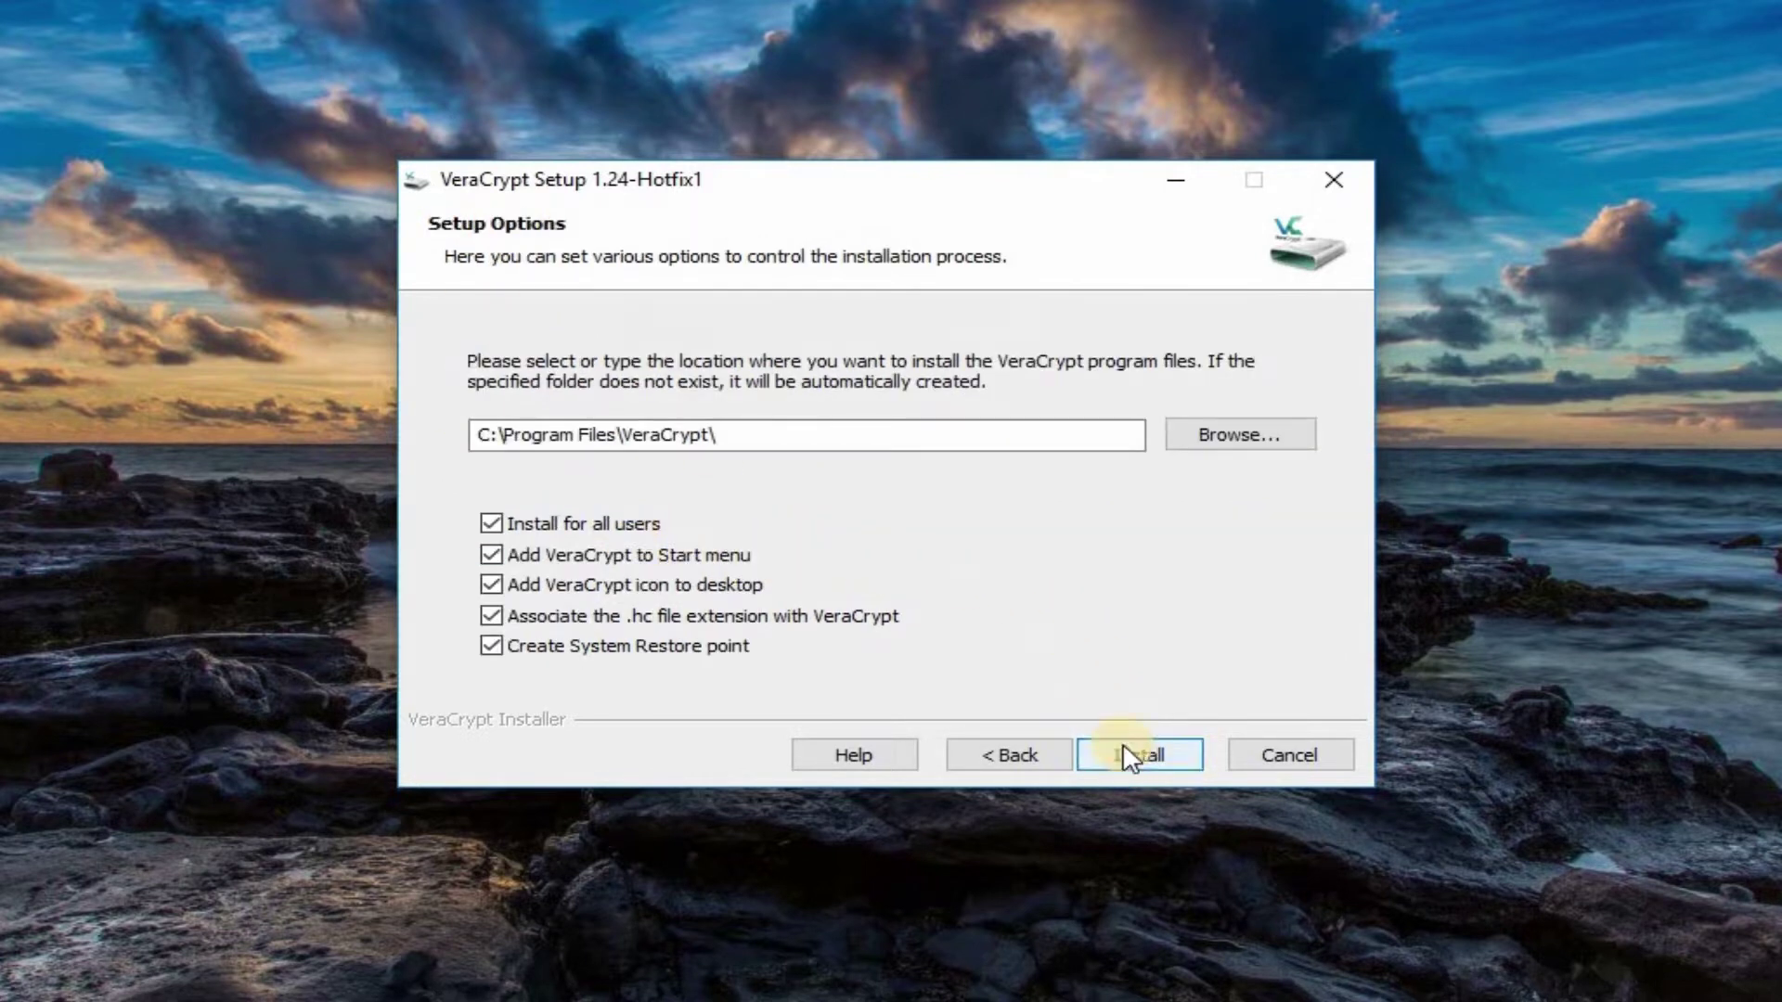
left_click(1127, 757)
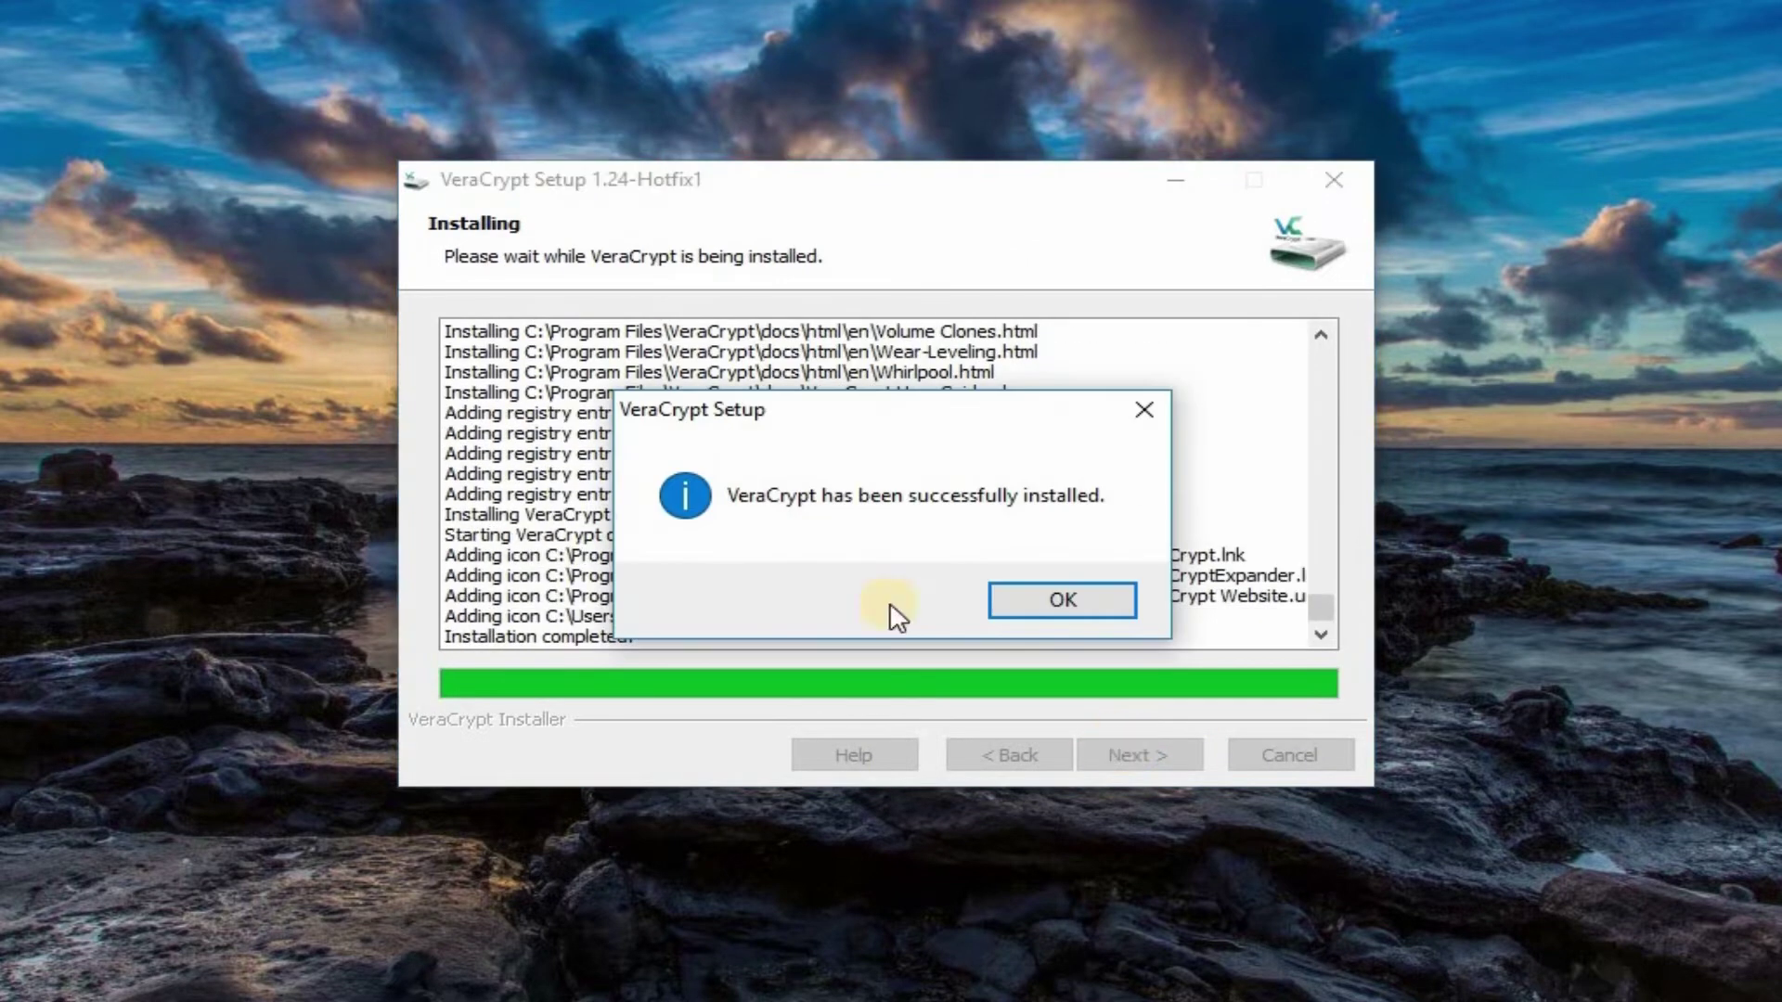
left_click(1056, 590)
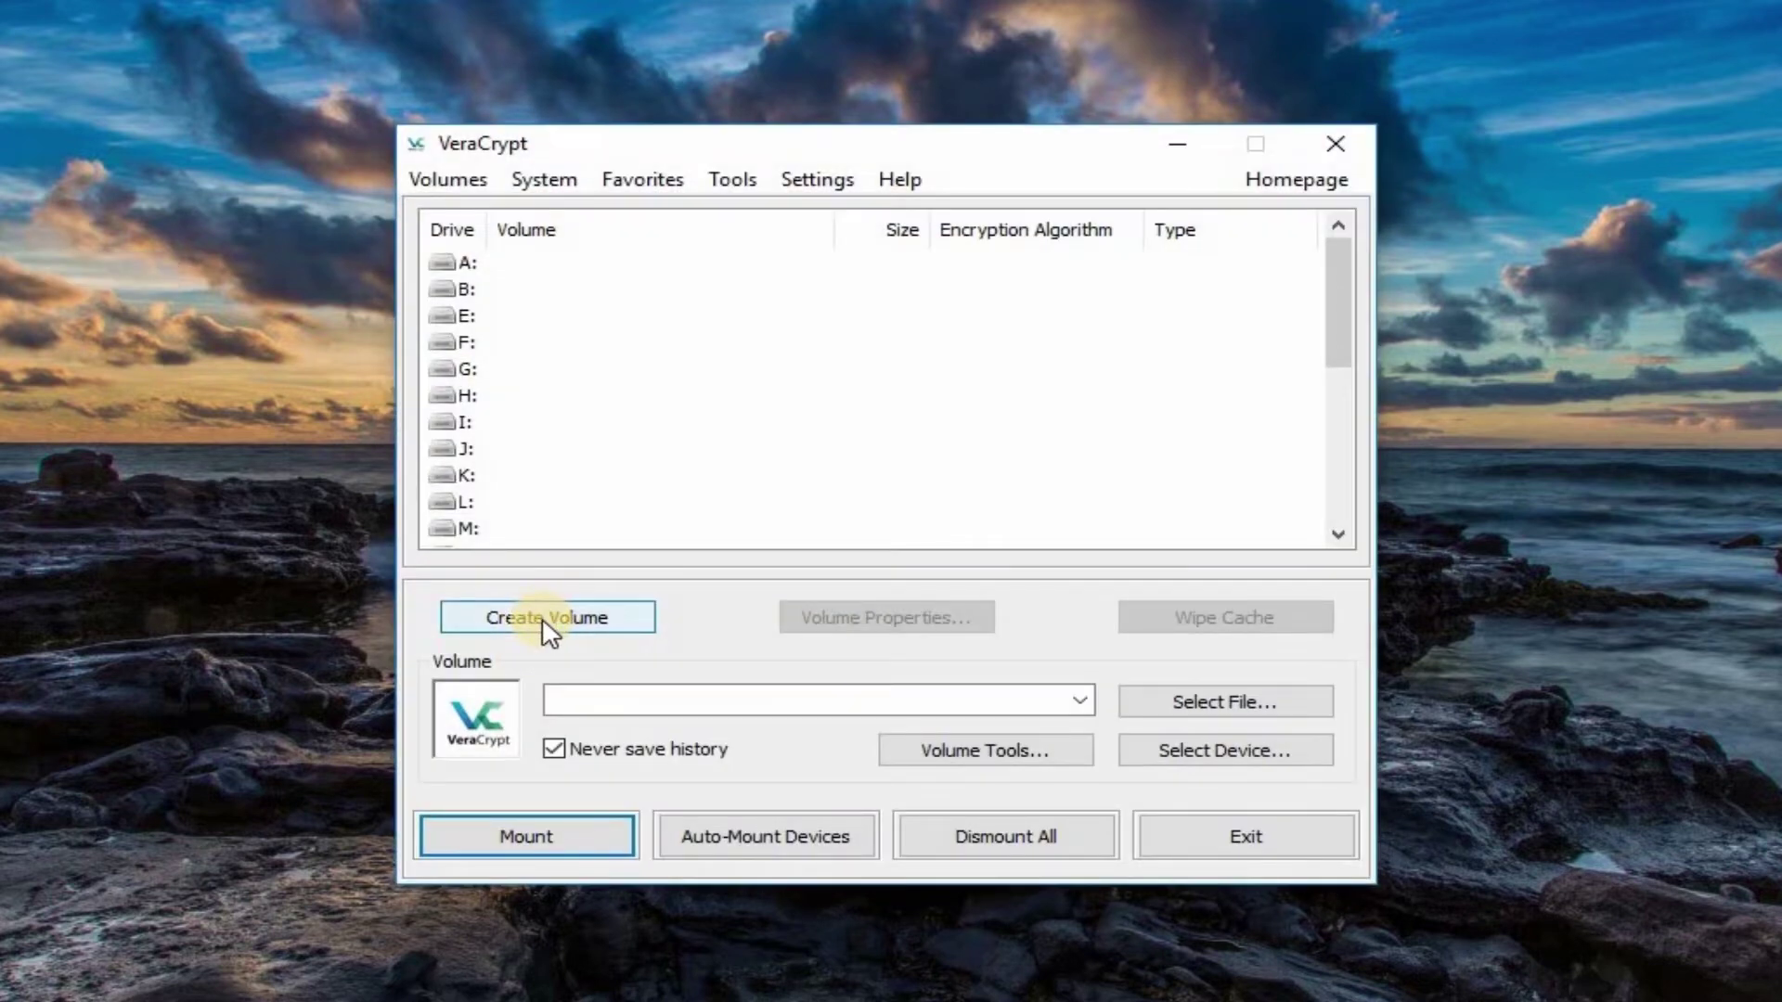
Step: Start a new volume as a standard VeraCrypt encrypted file container
left_click(542, 620)
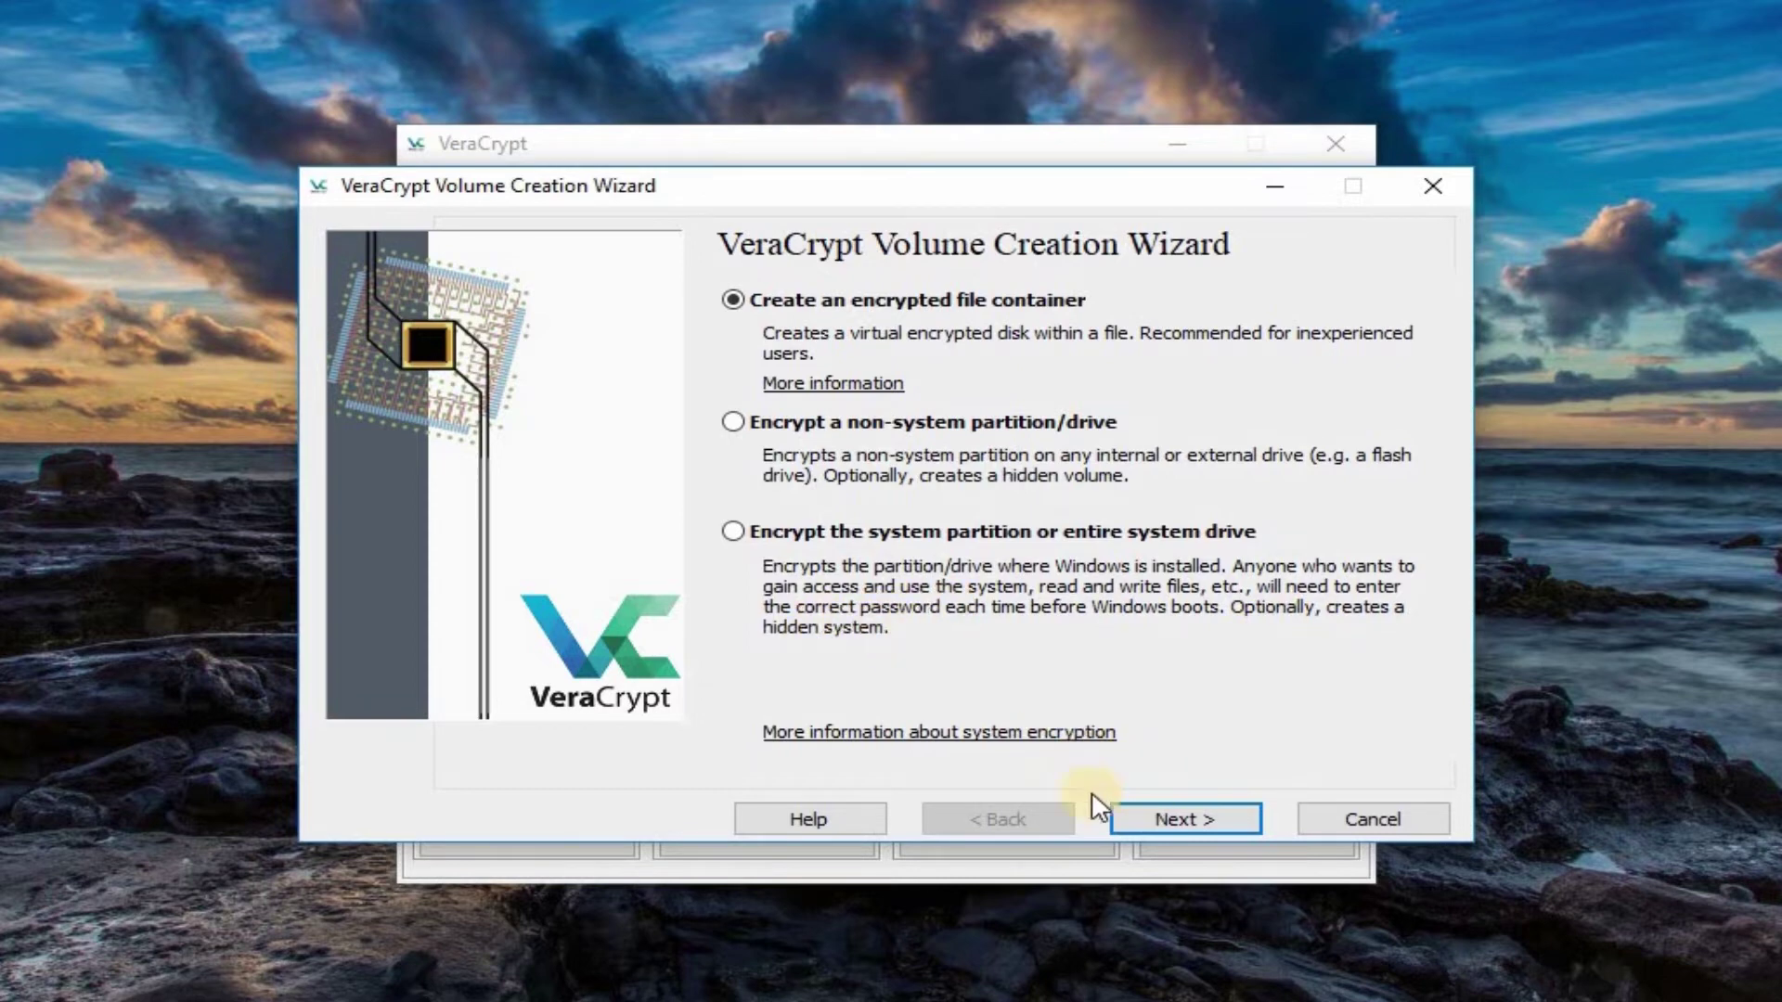
left_click(1161, 819)
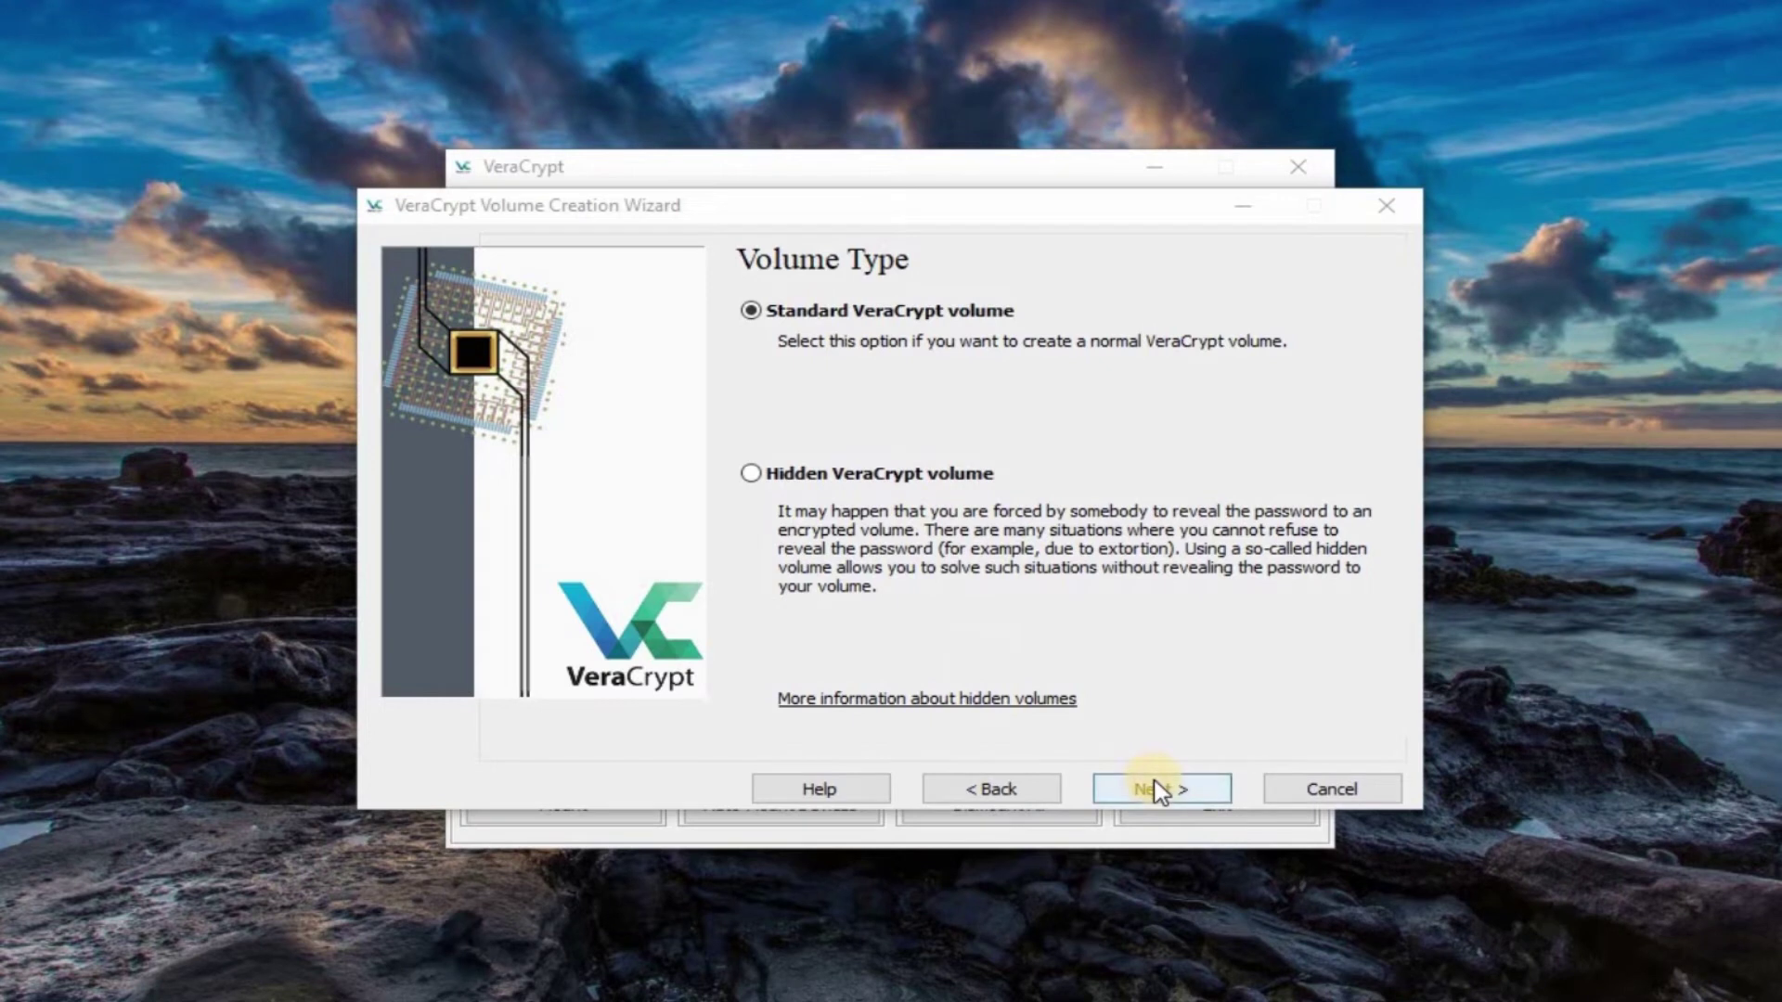
left_click(1156, 789)
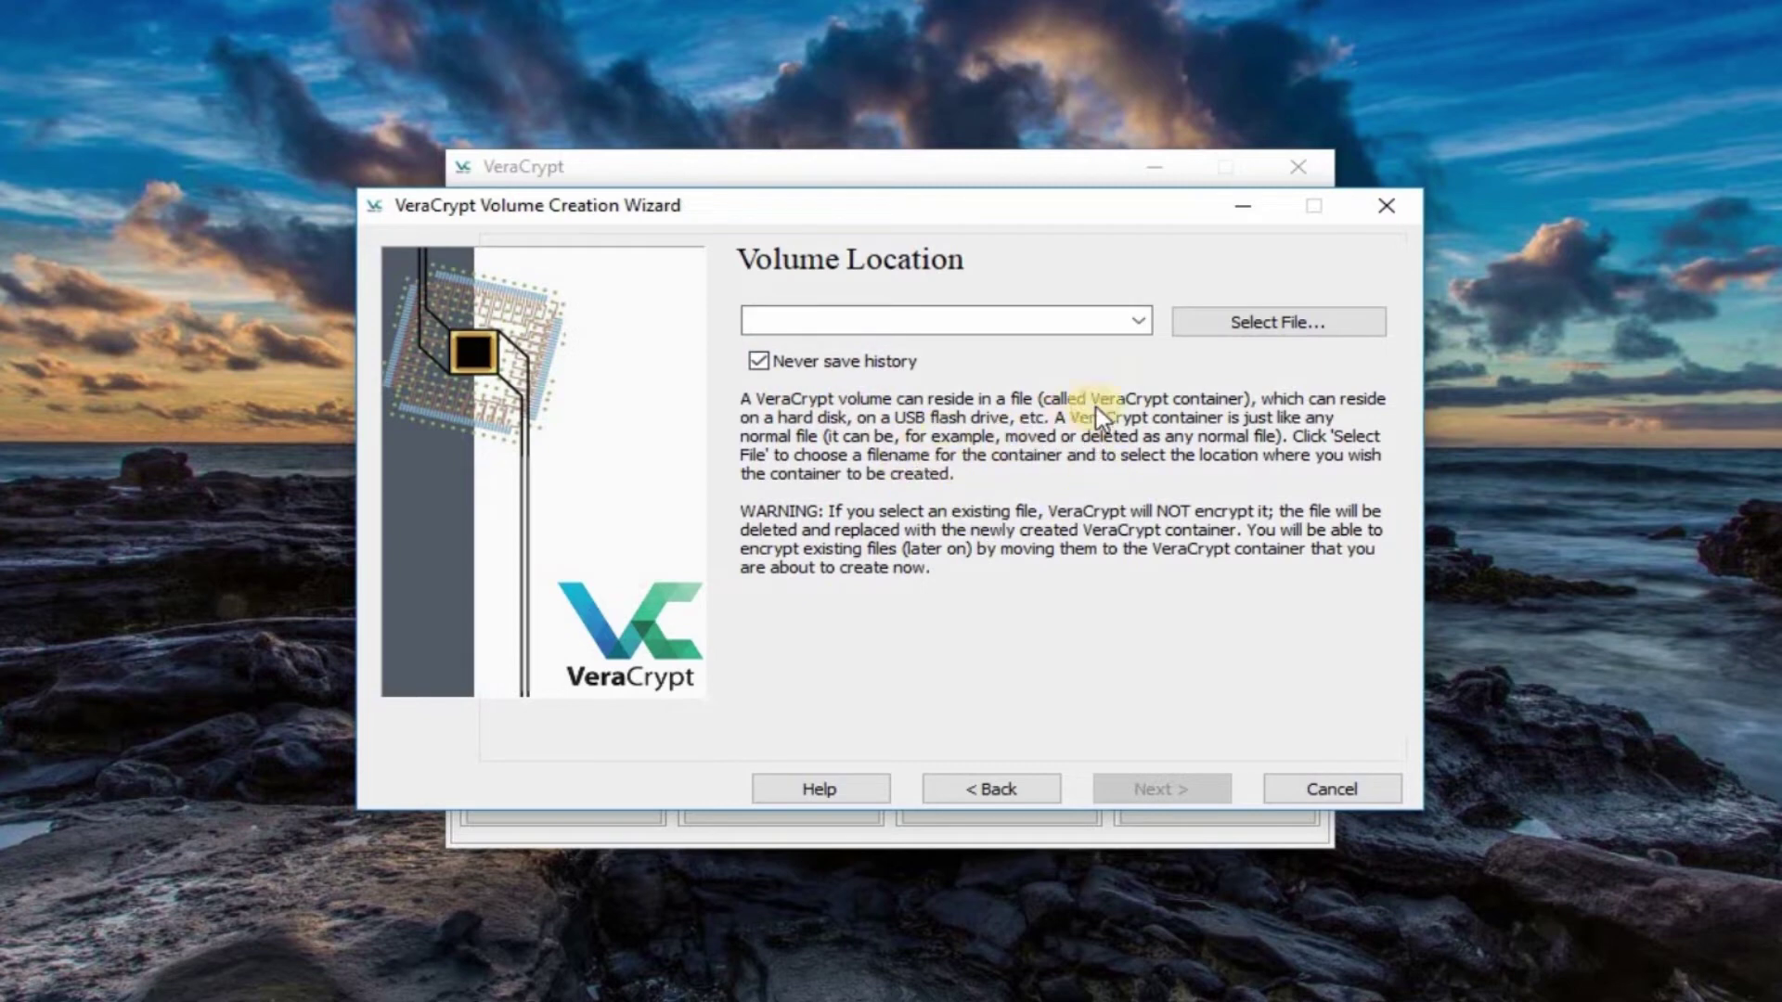
Step: Create a new folder named My Files on the Desktop from the file picker
left_click(1211, 340)
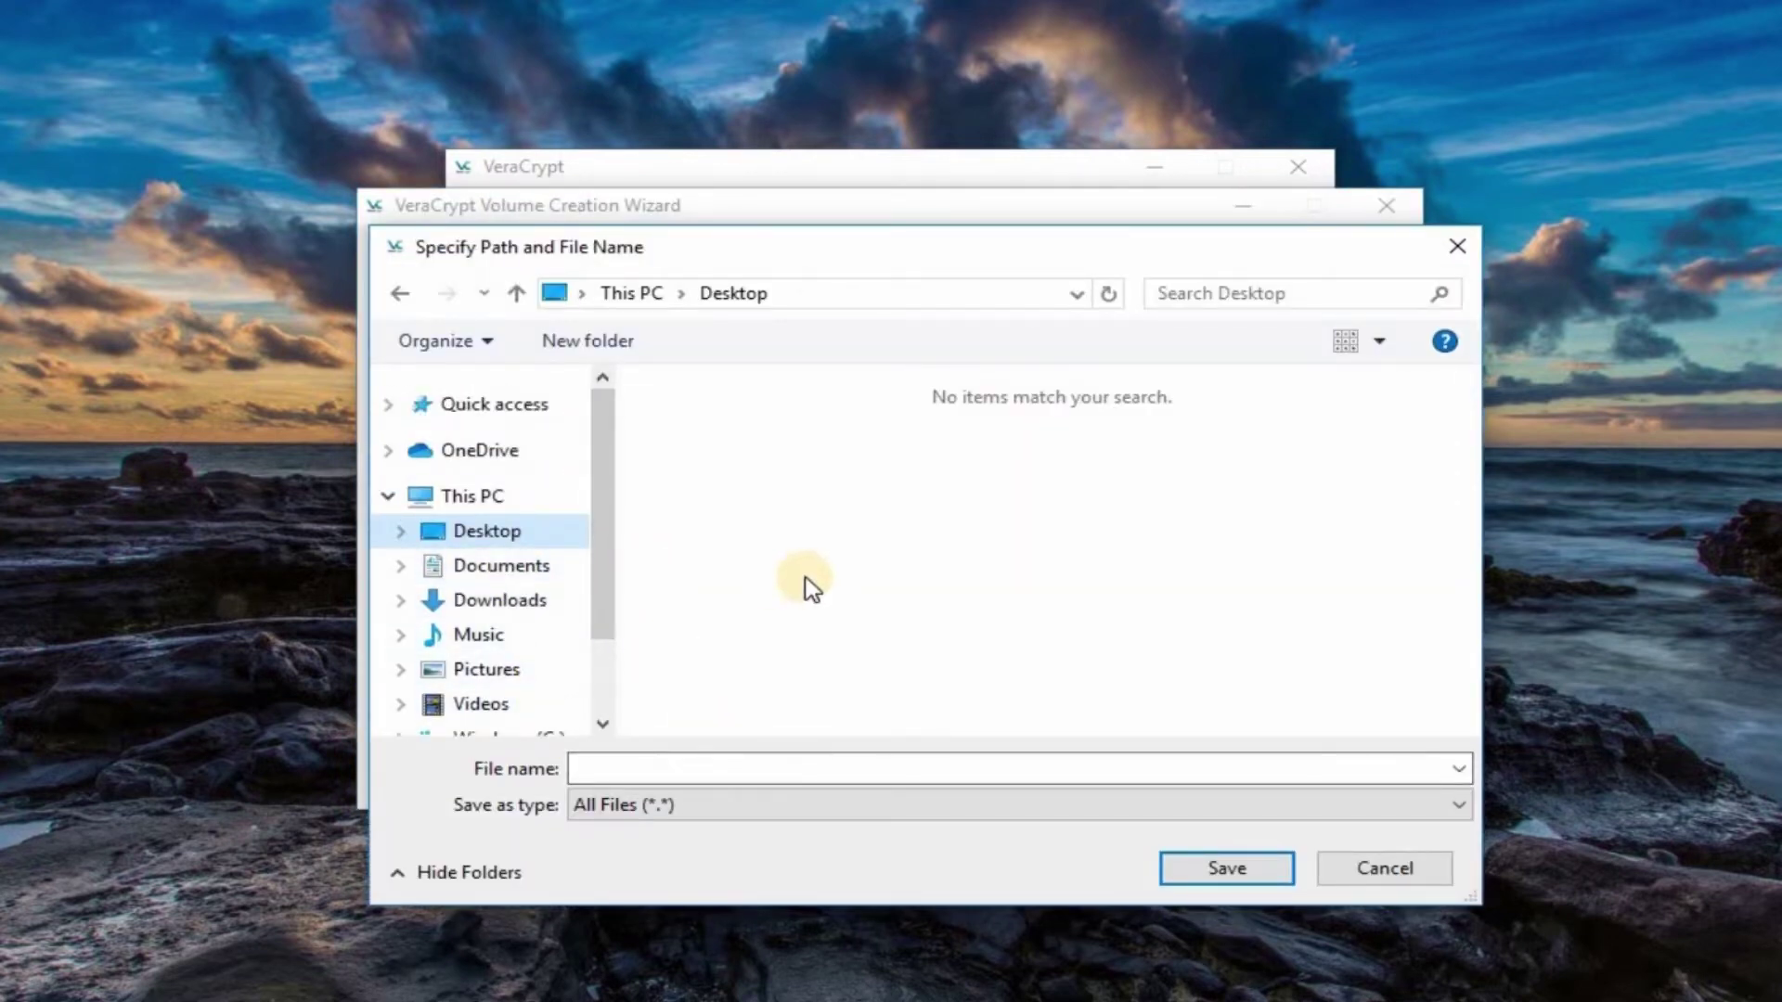
right_click(824, 548)
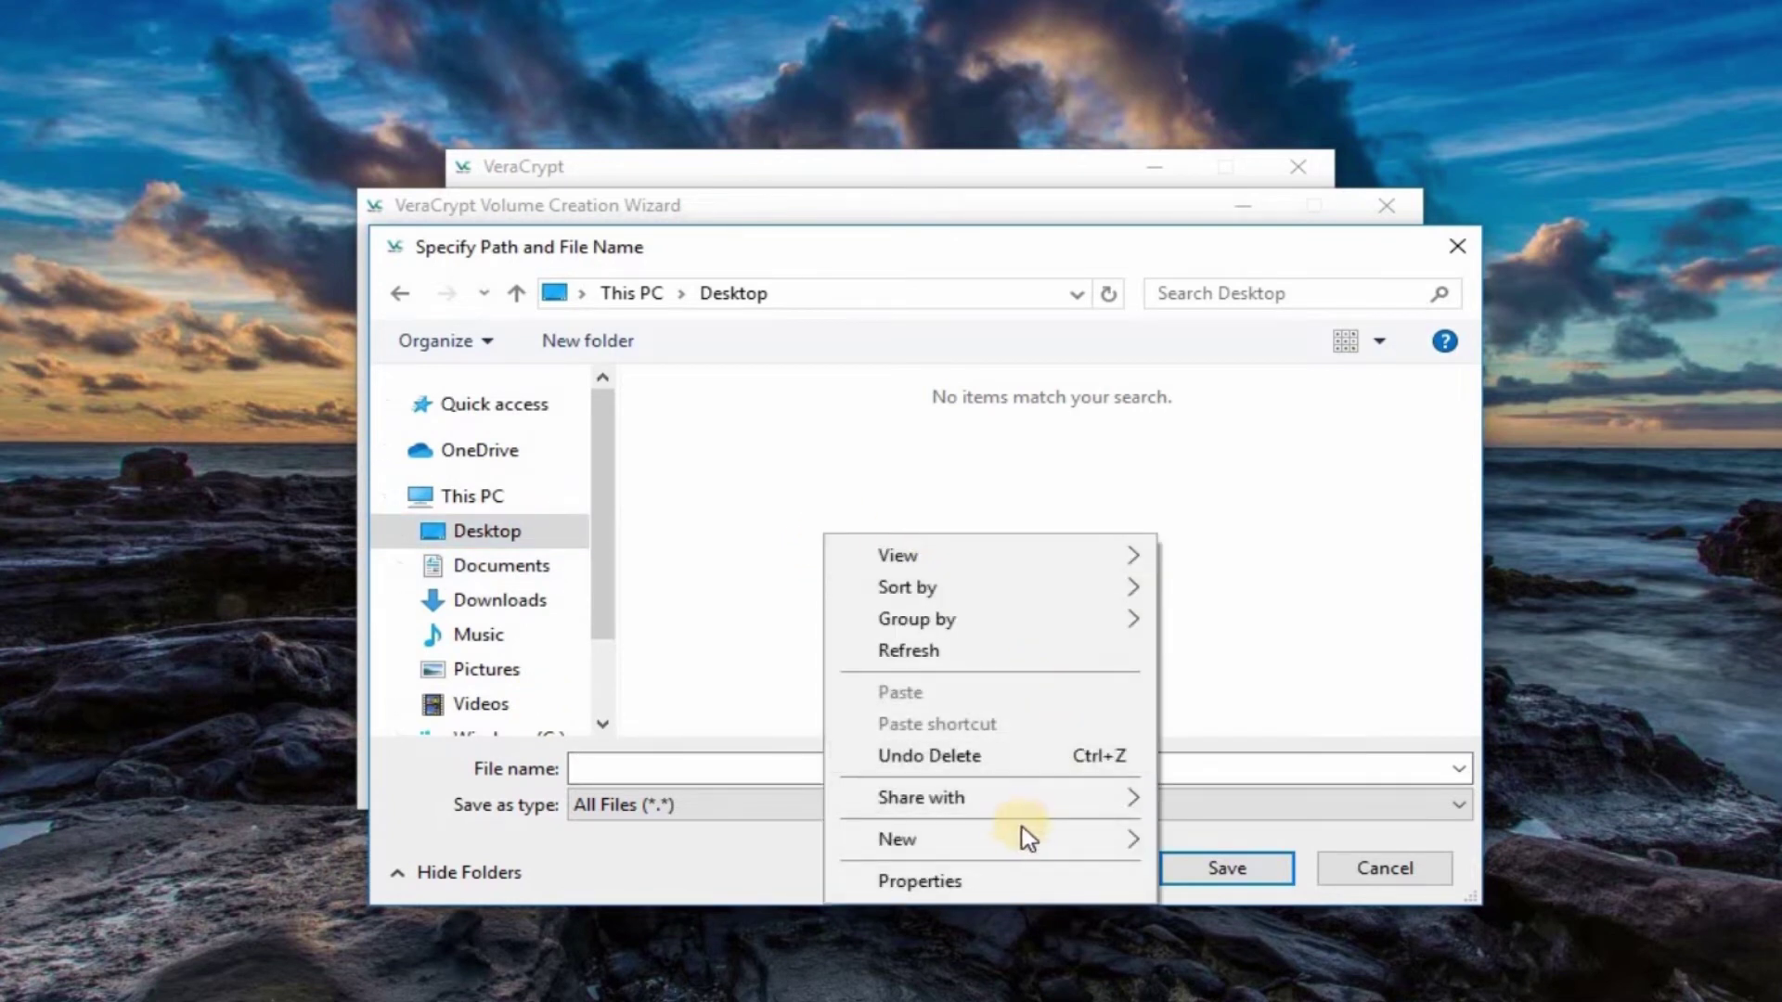
mouse_move(1143, 843)
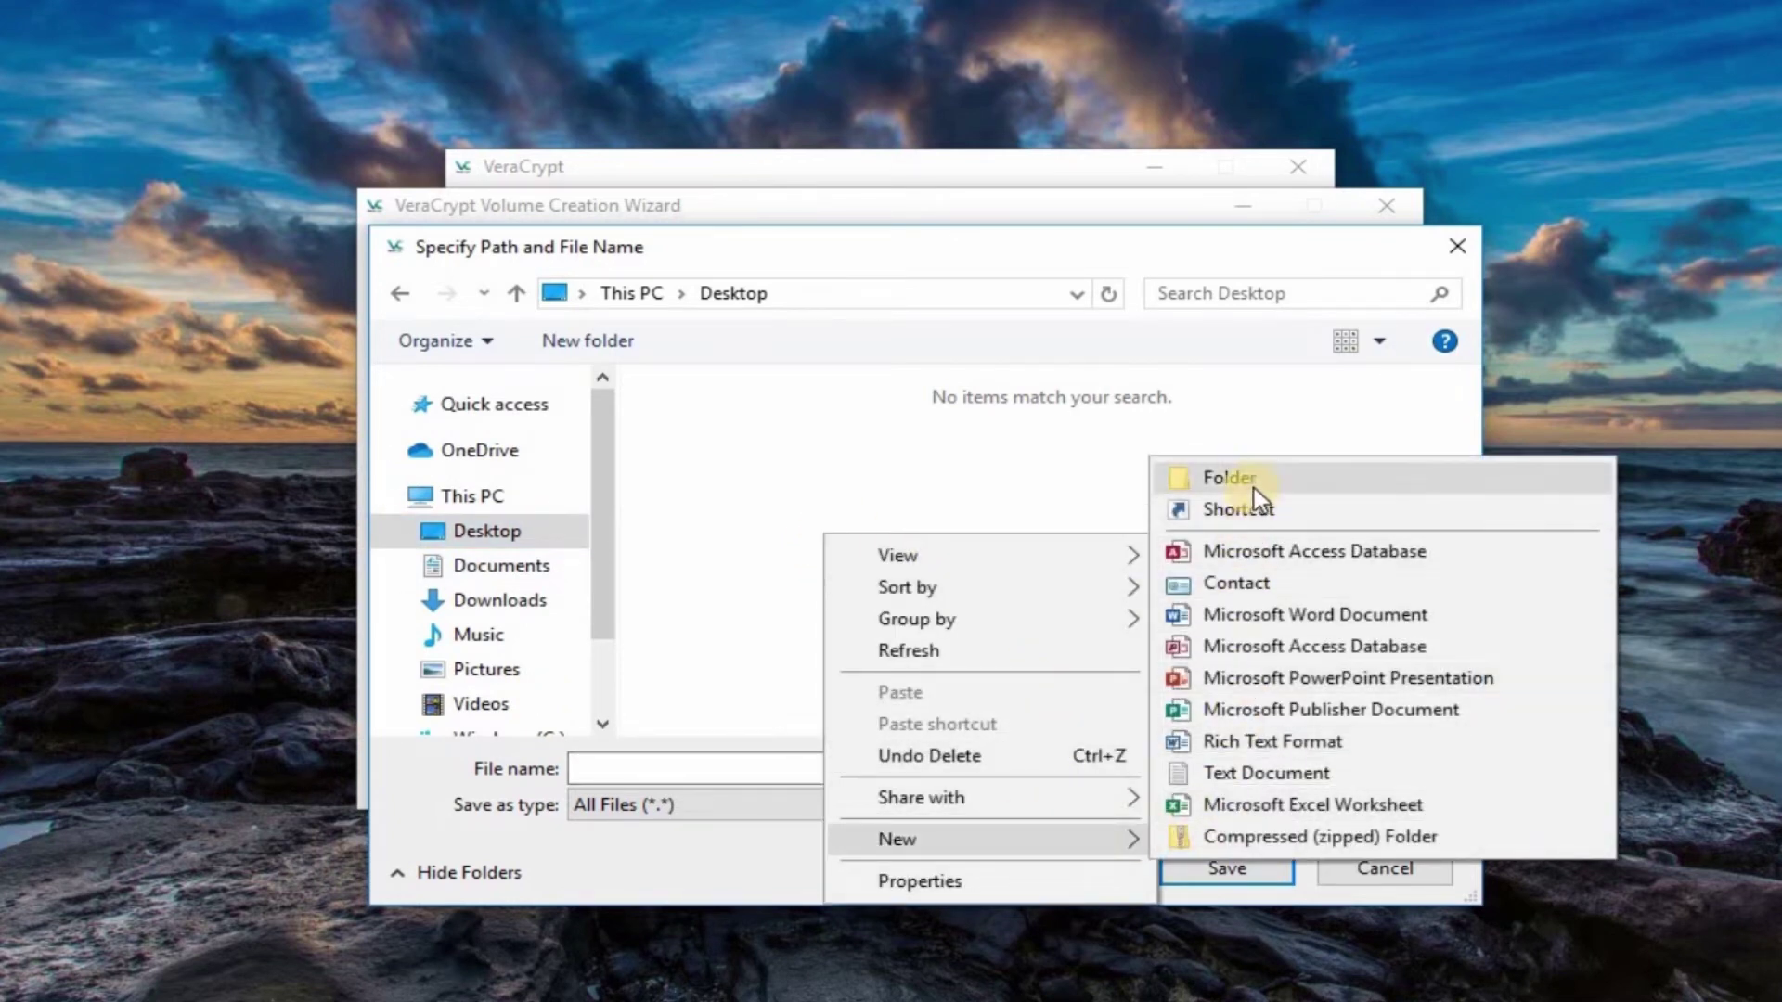
left_click(1206, 482)
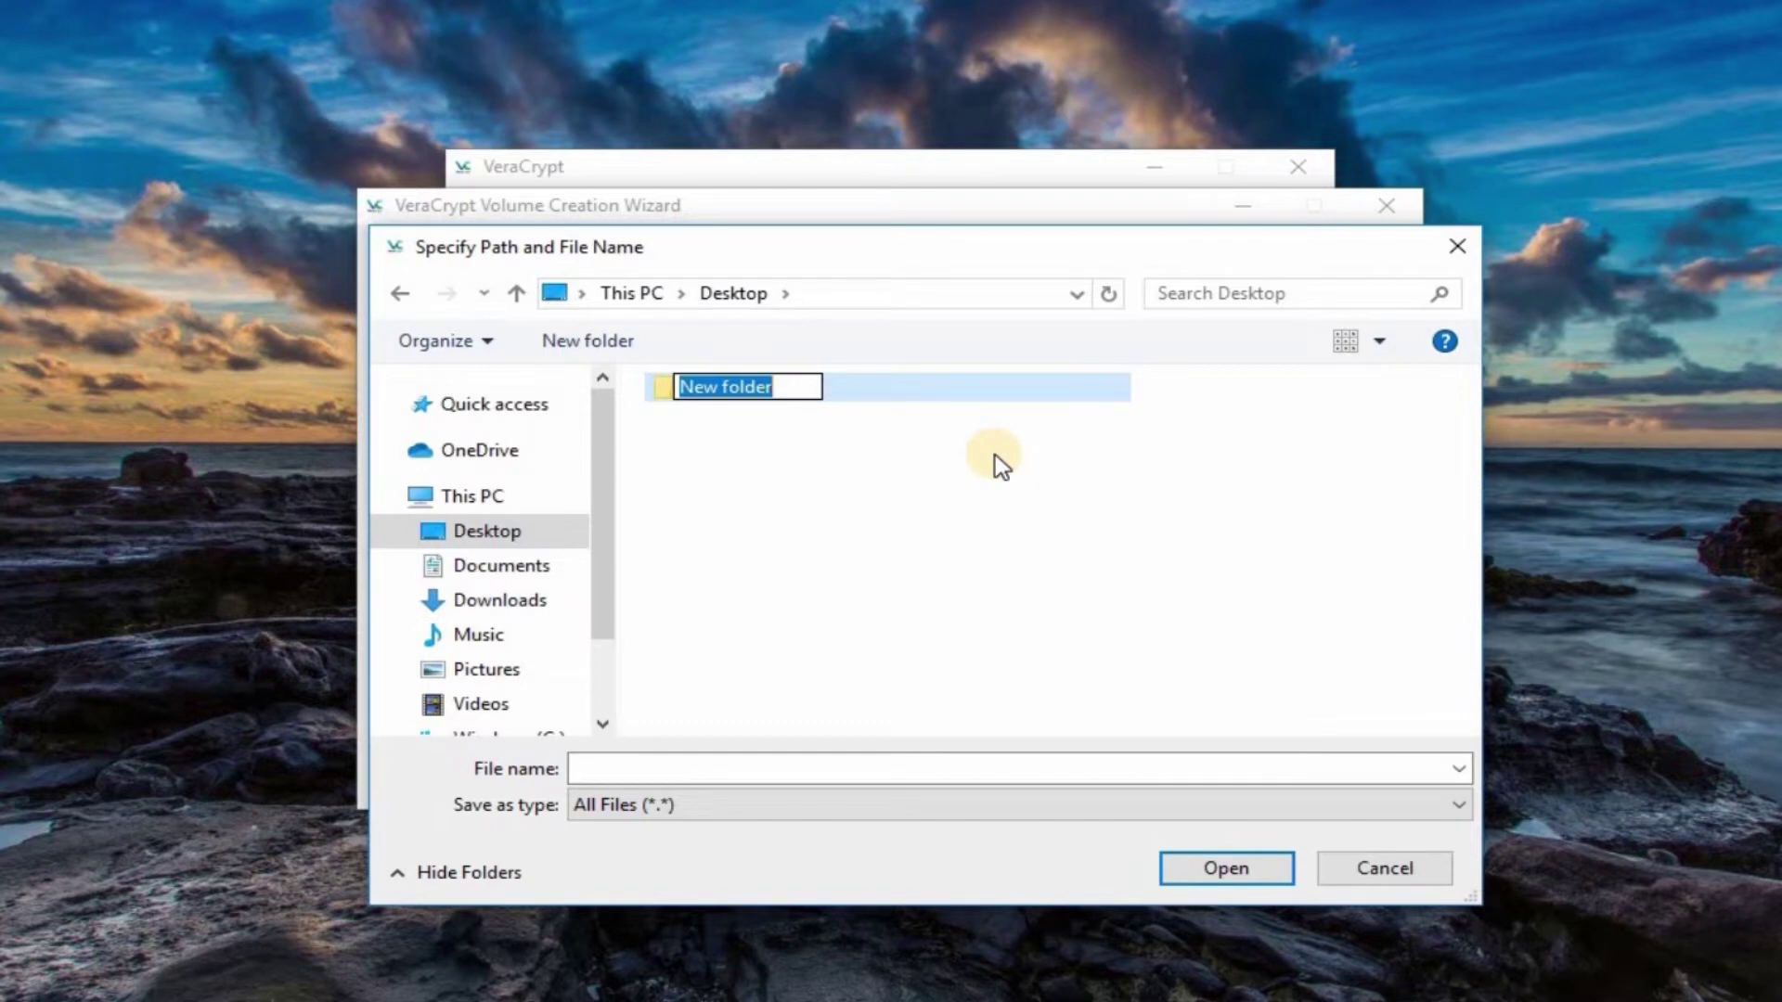
type("My")
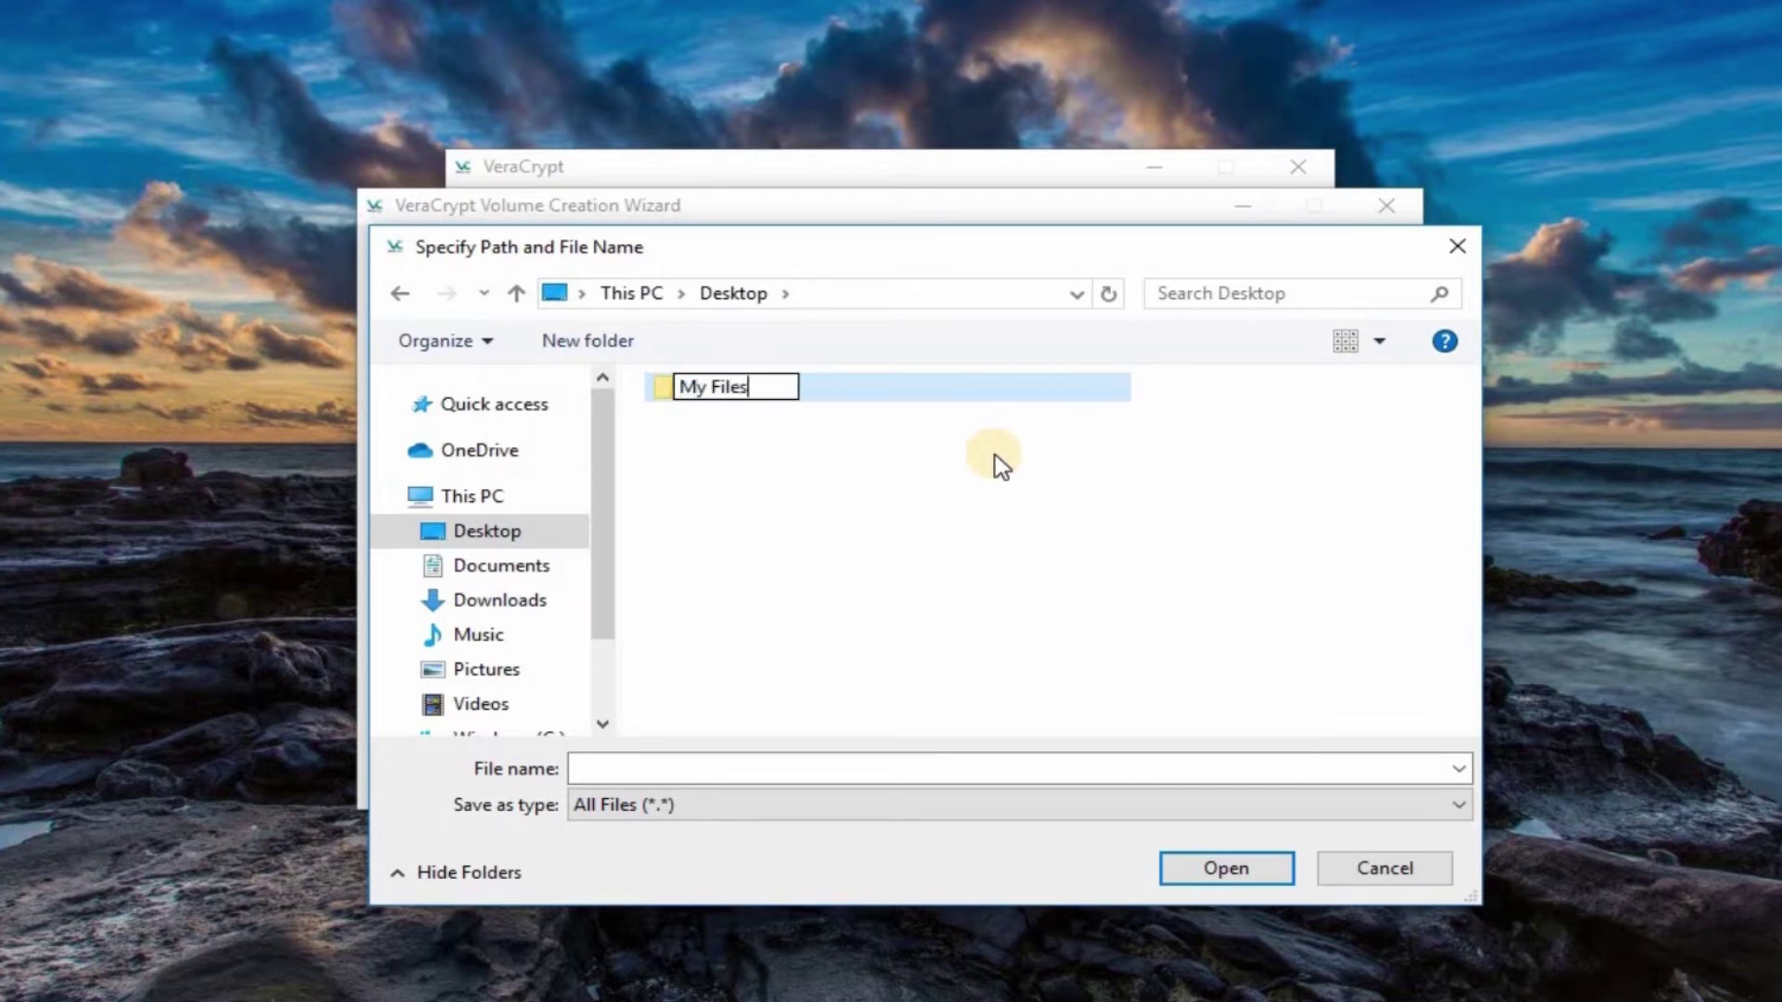
type(" Files")
left_click(995, 455)
Step: Save the container file as My Data inside My Files
double_click(748, 397)
left_click(841, 770)
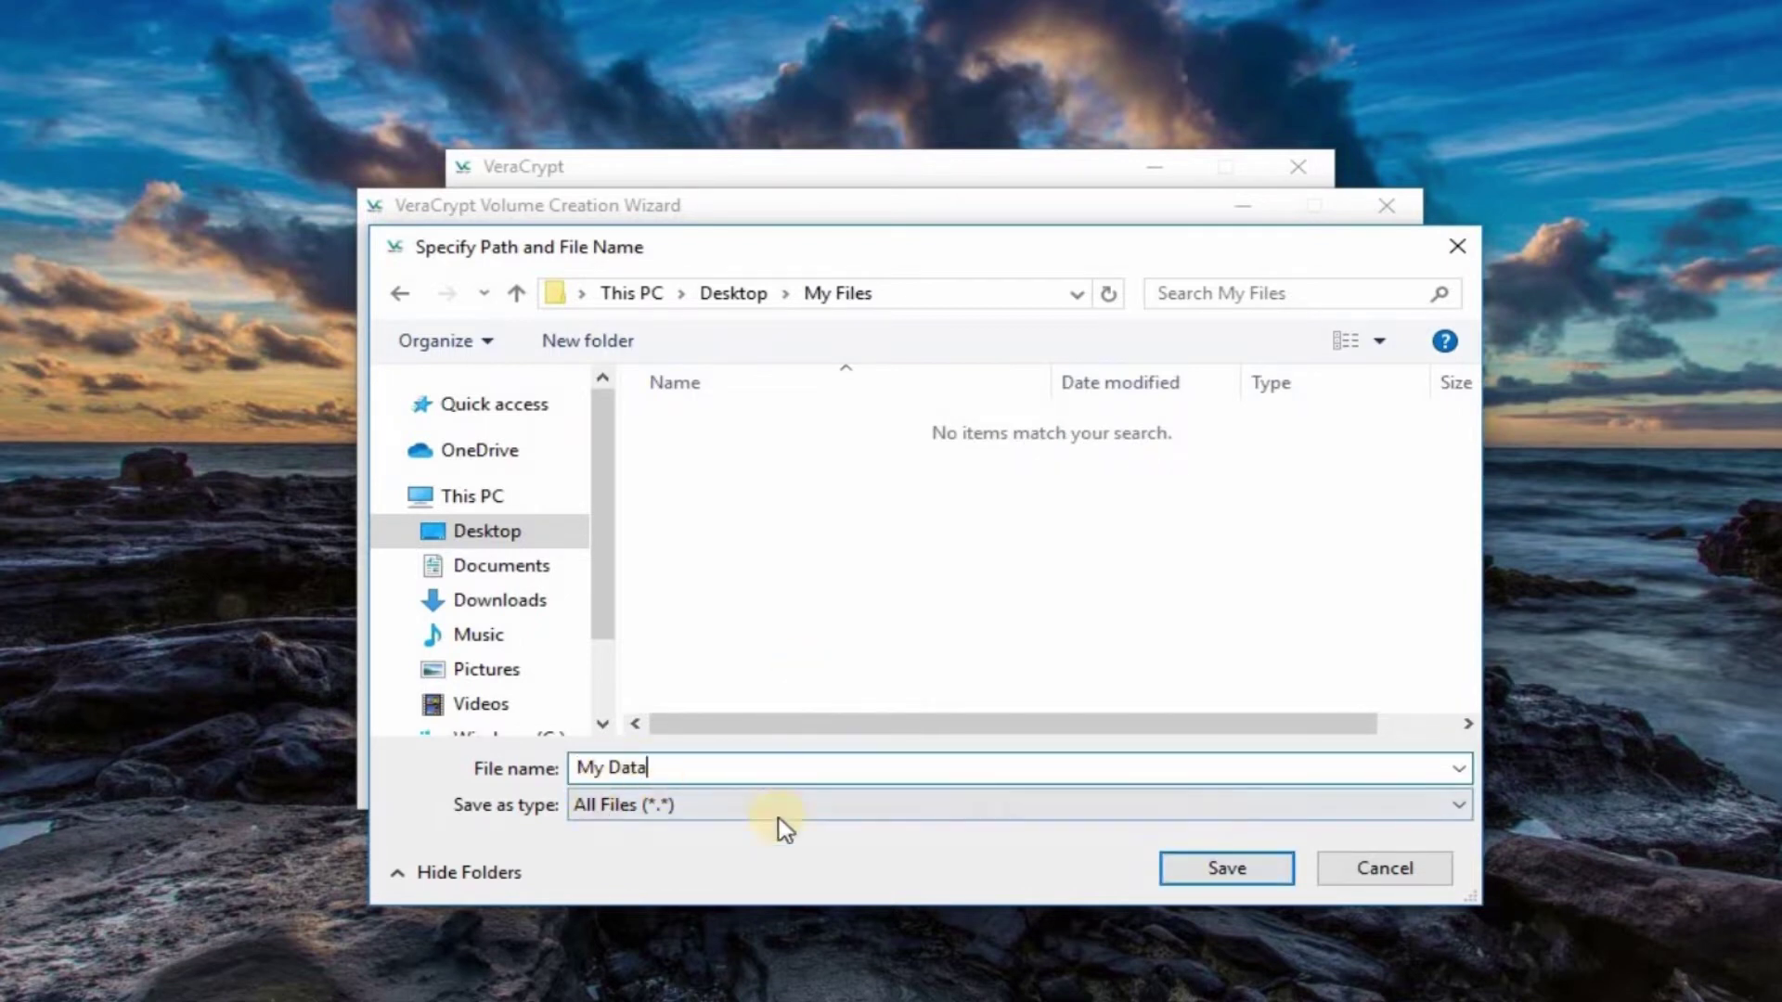
left_click(1228, 877)
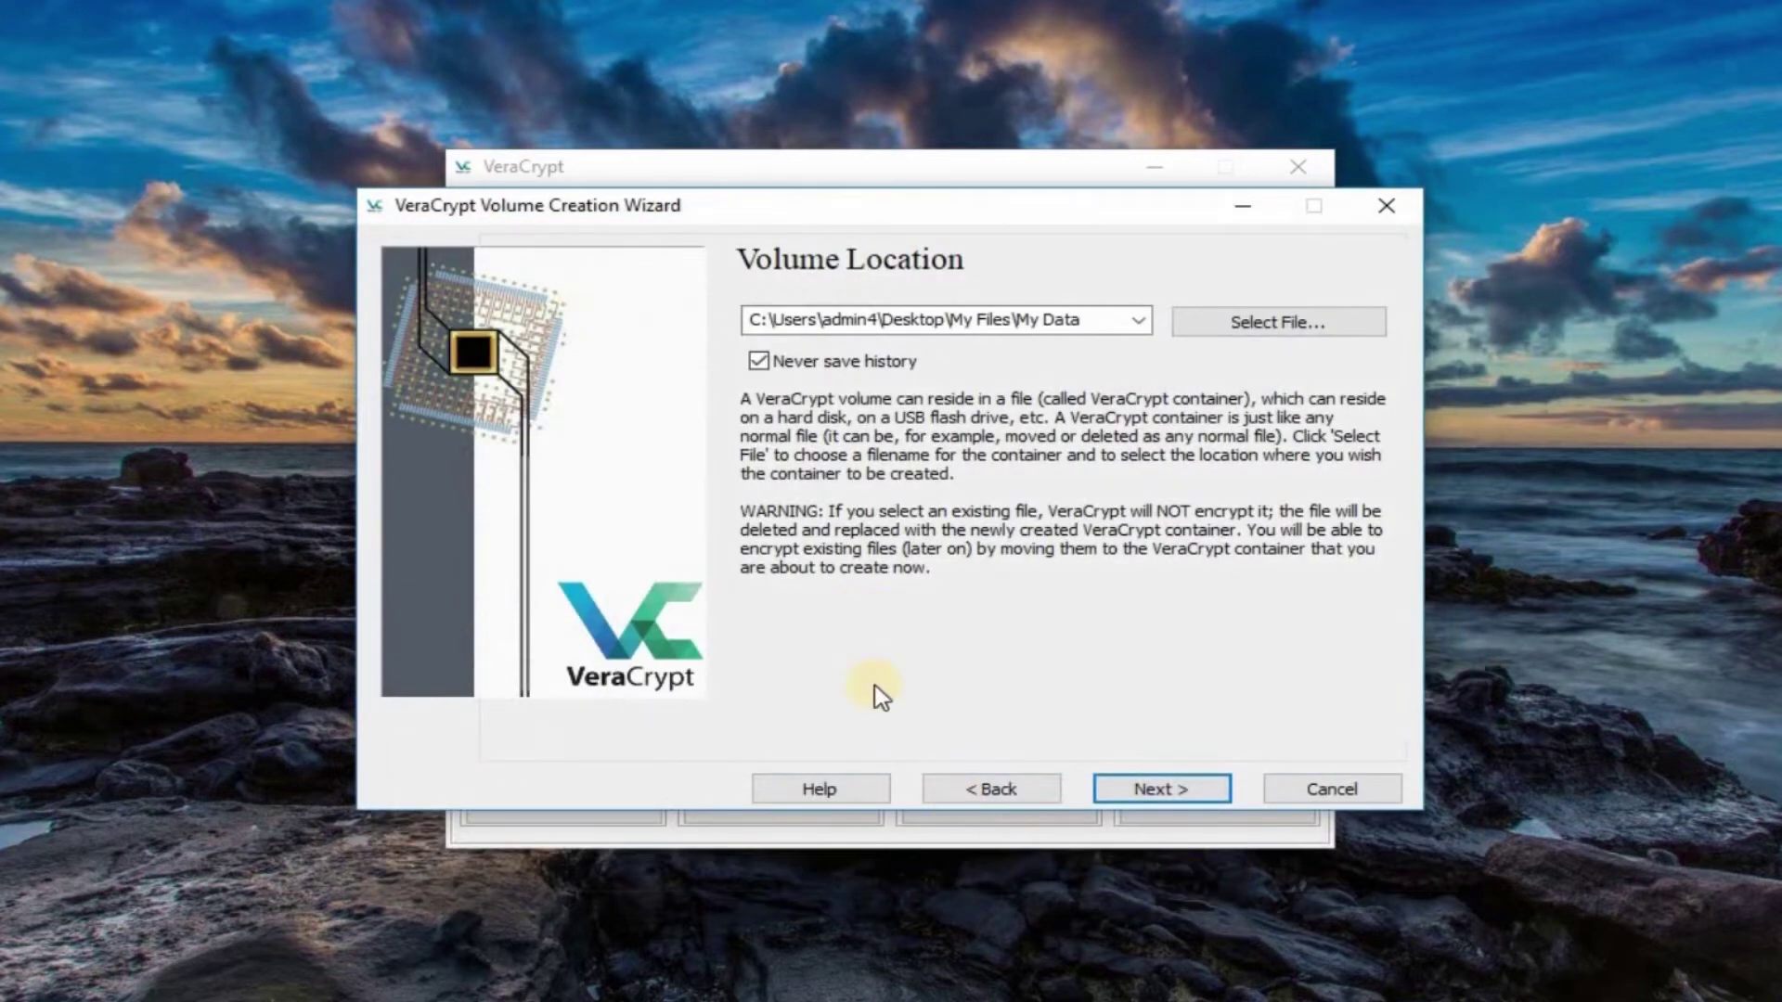
Step: Confirm the location and keep AES as the encryption algorithm
left_click(1149, 791)
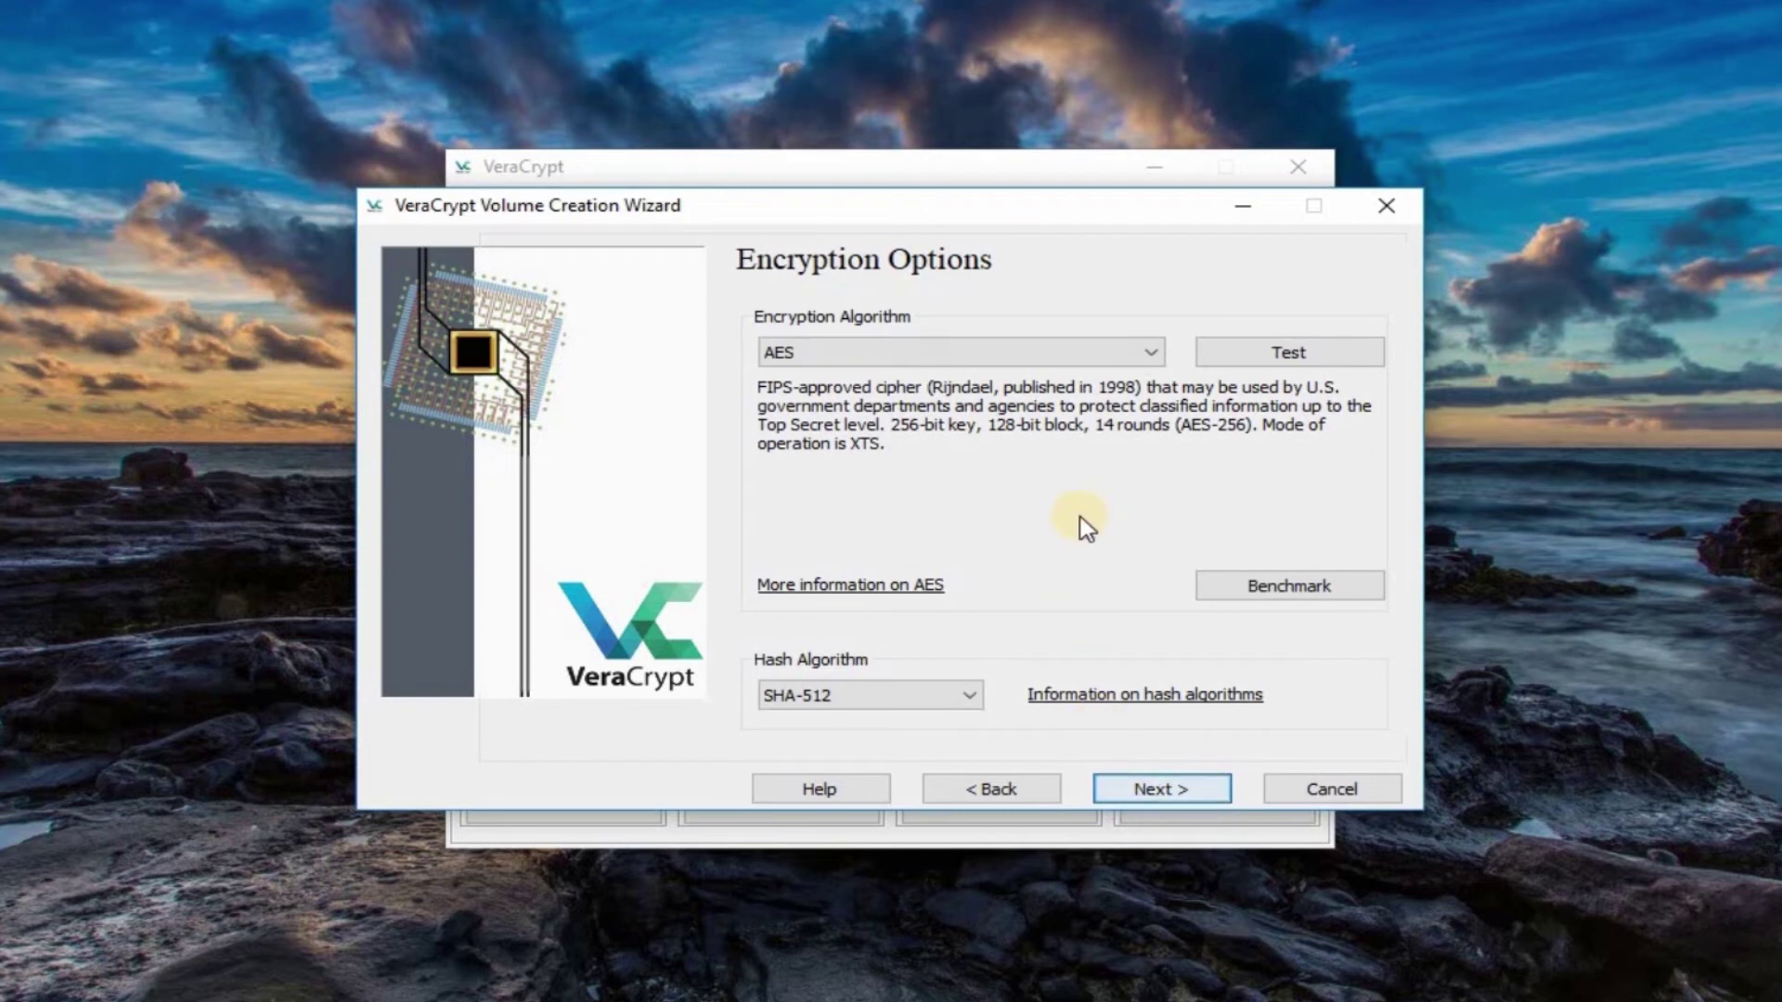
left_click(1125, 346)
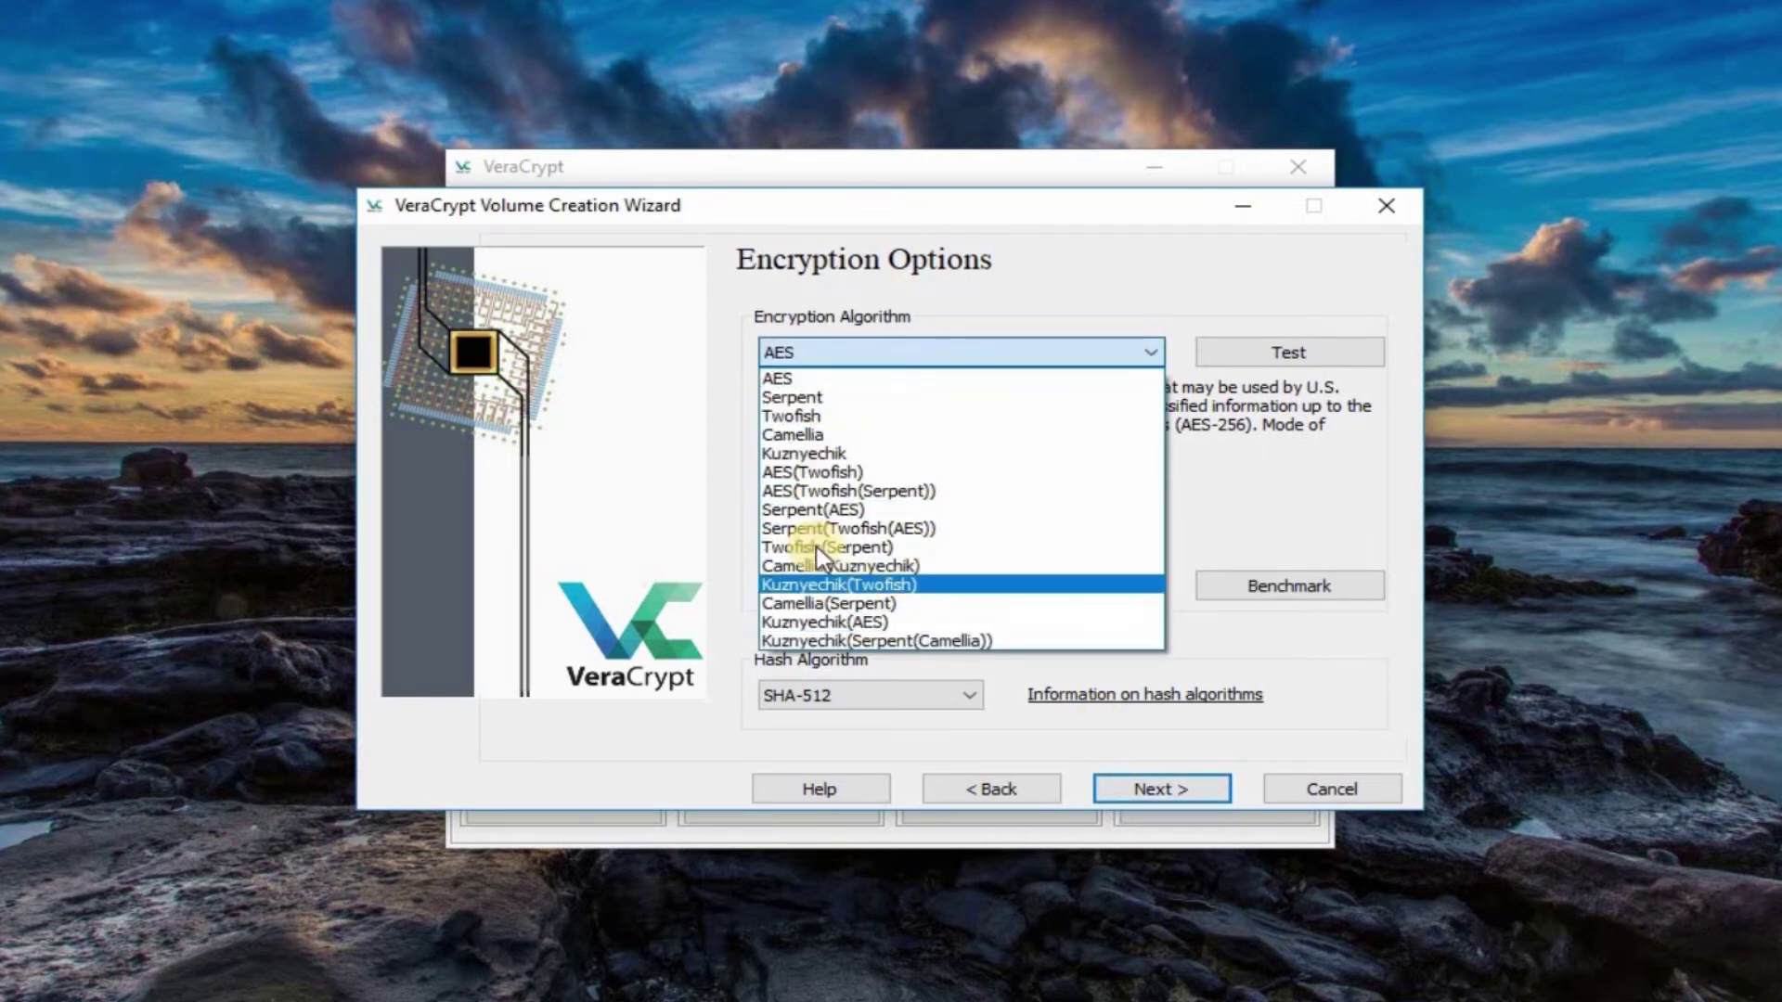
left_click(775, 376)
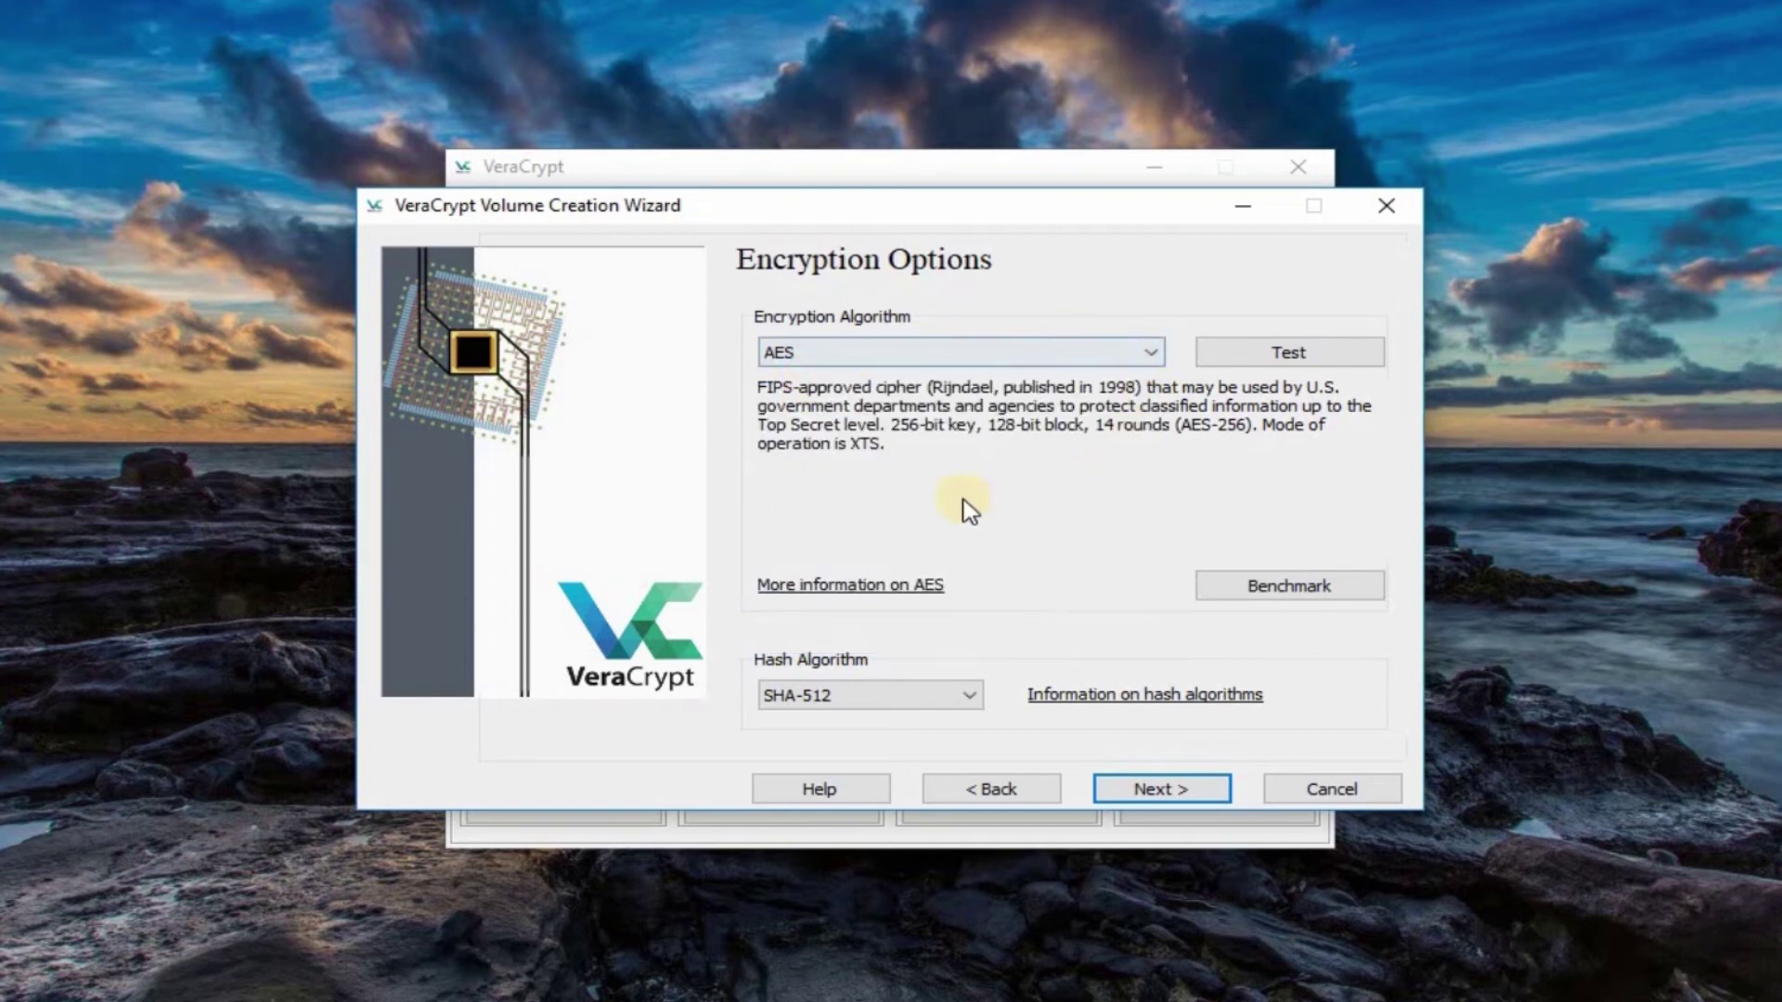
Step: Set the container size to 1 GB
left_click(1160, 790)
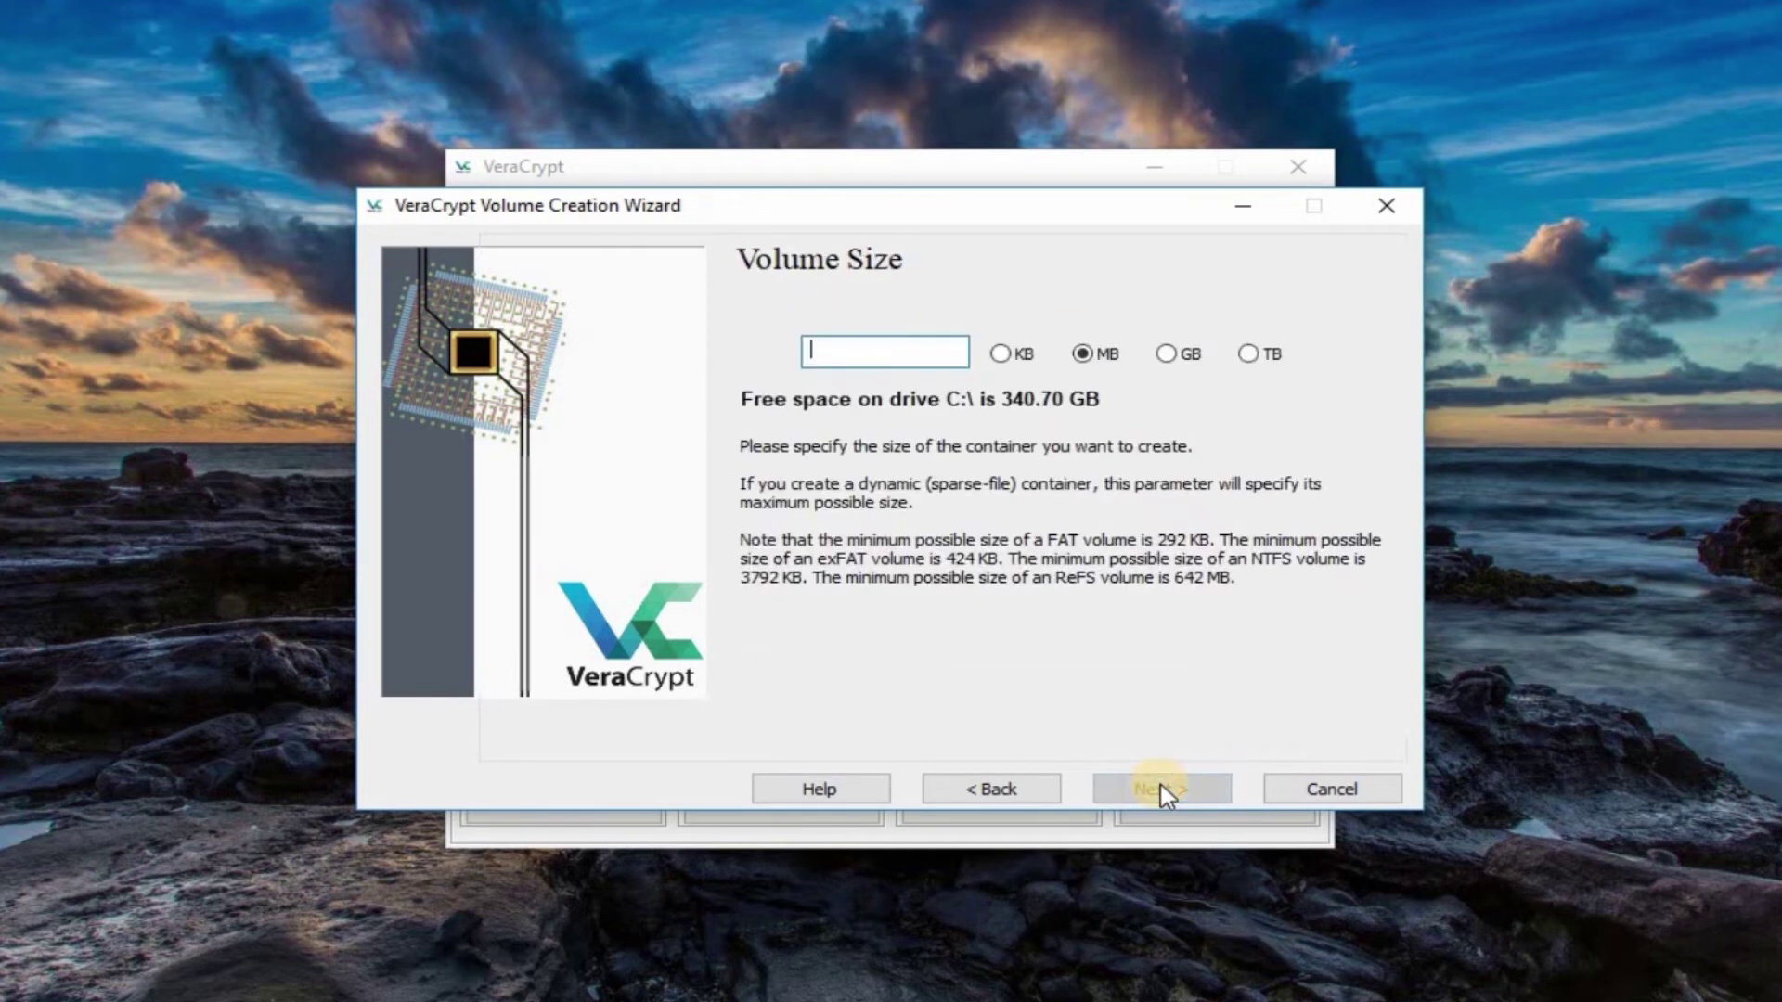
left_click(1166, 353)
left_click(883, 354)
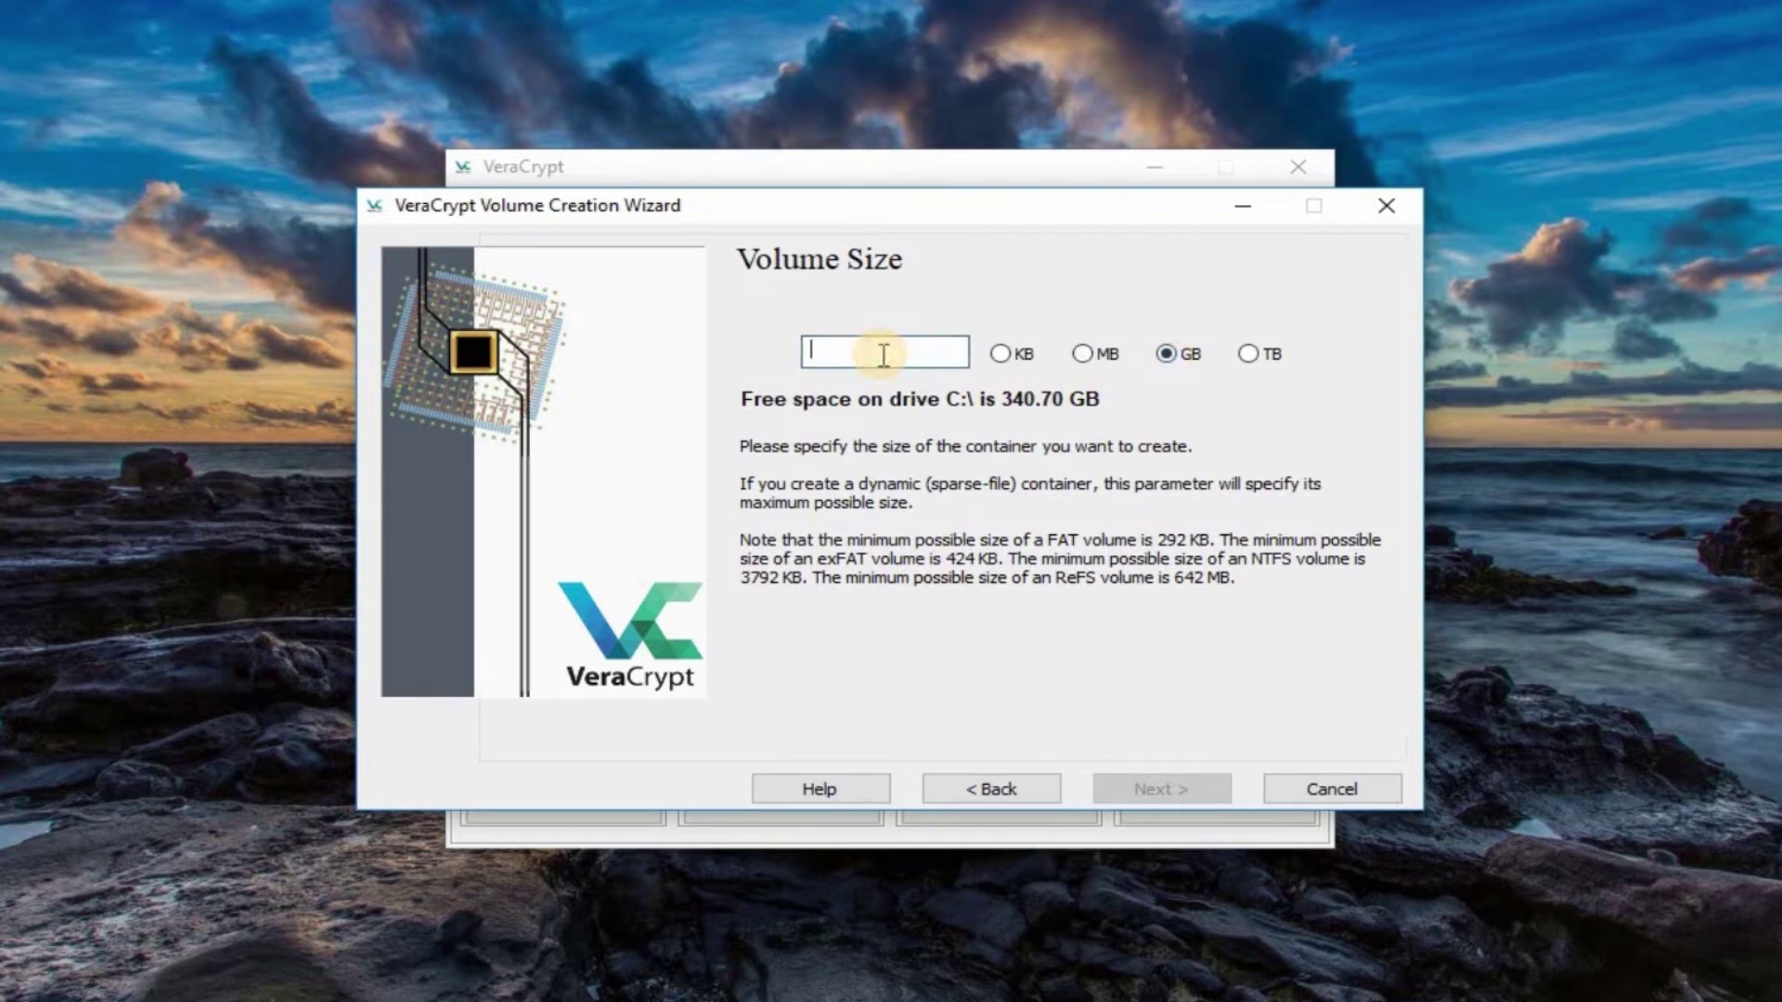
type("1")
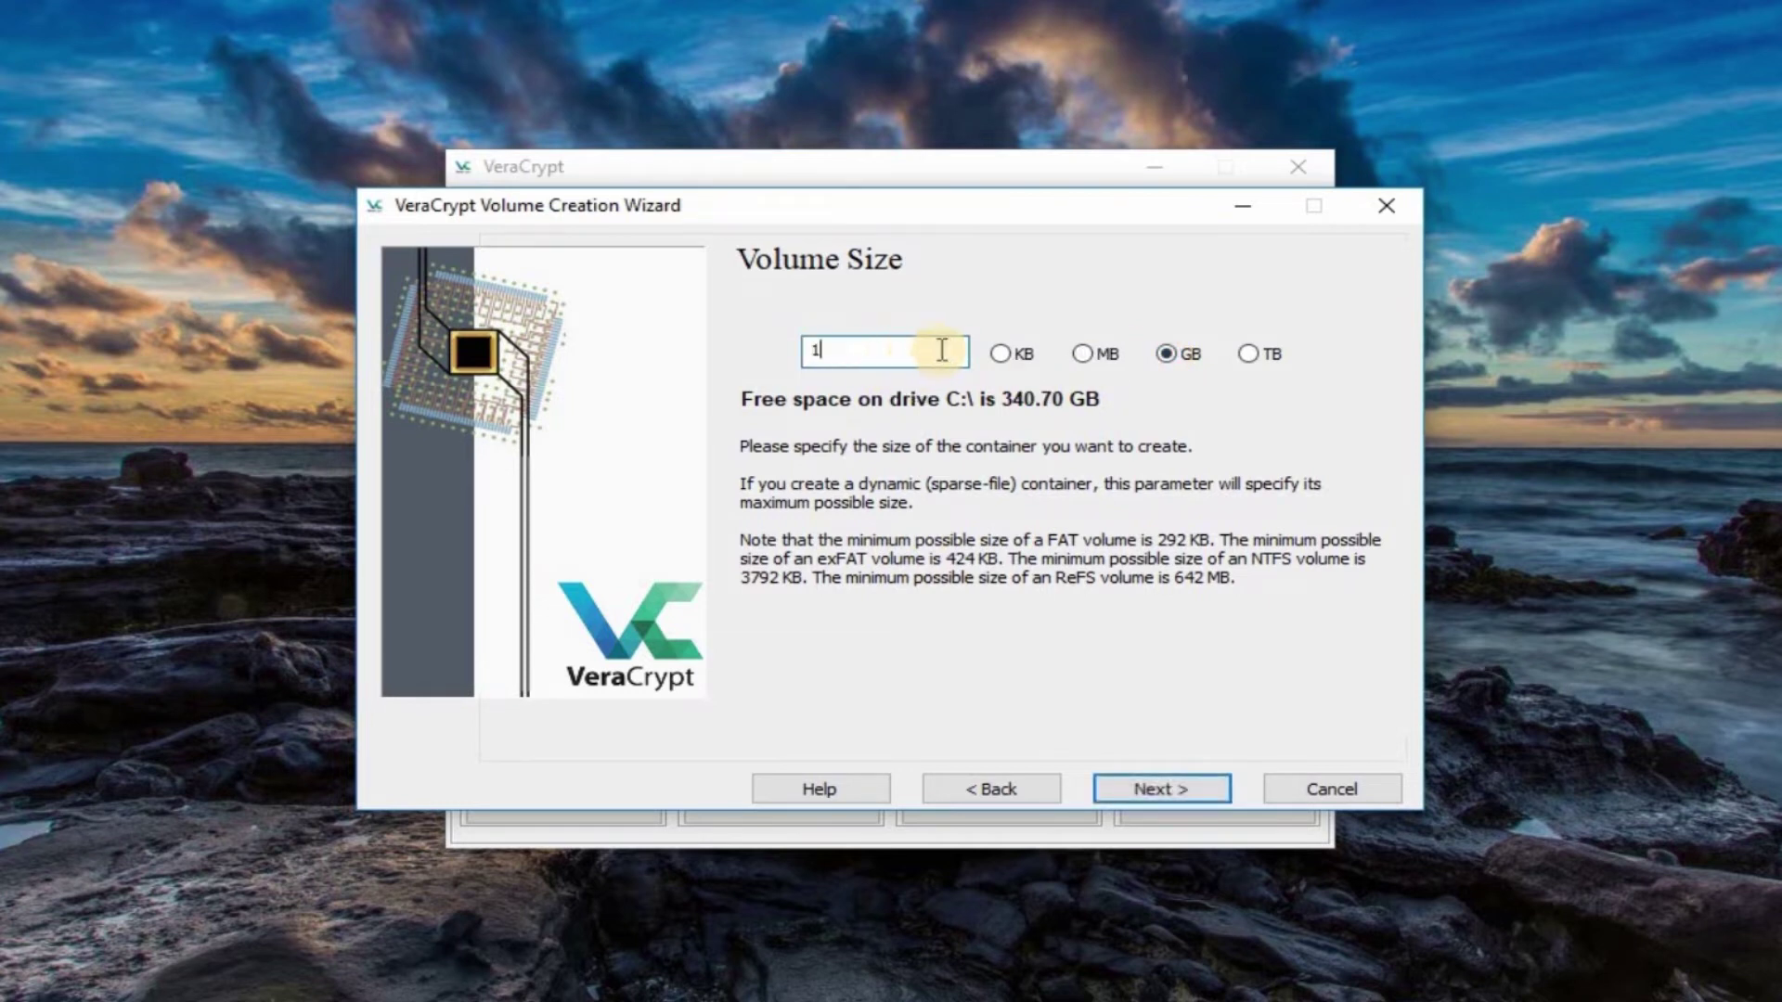
Step: Enter and confirm the volume password, then advance to the format step
left_click(1151, 790)
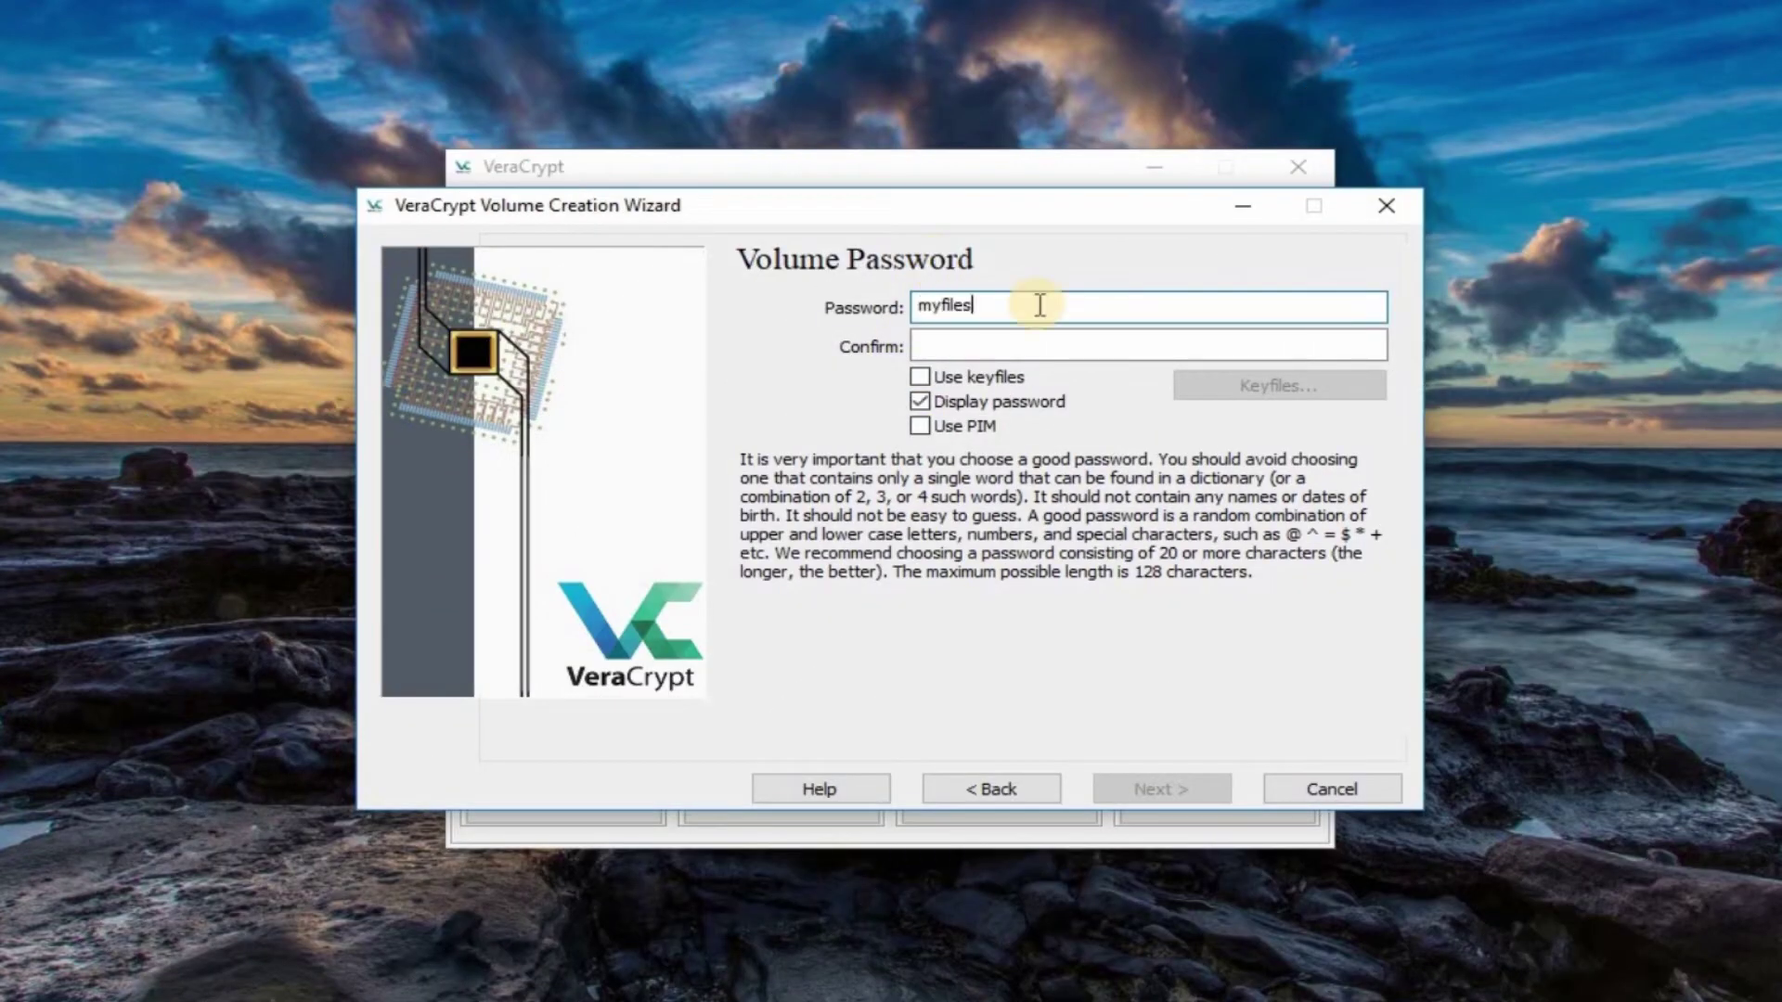
key("Tab")
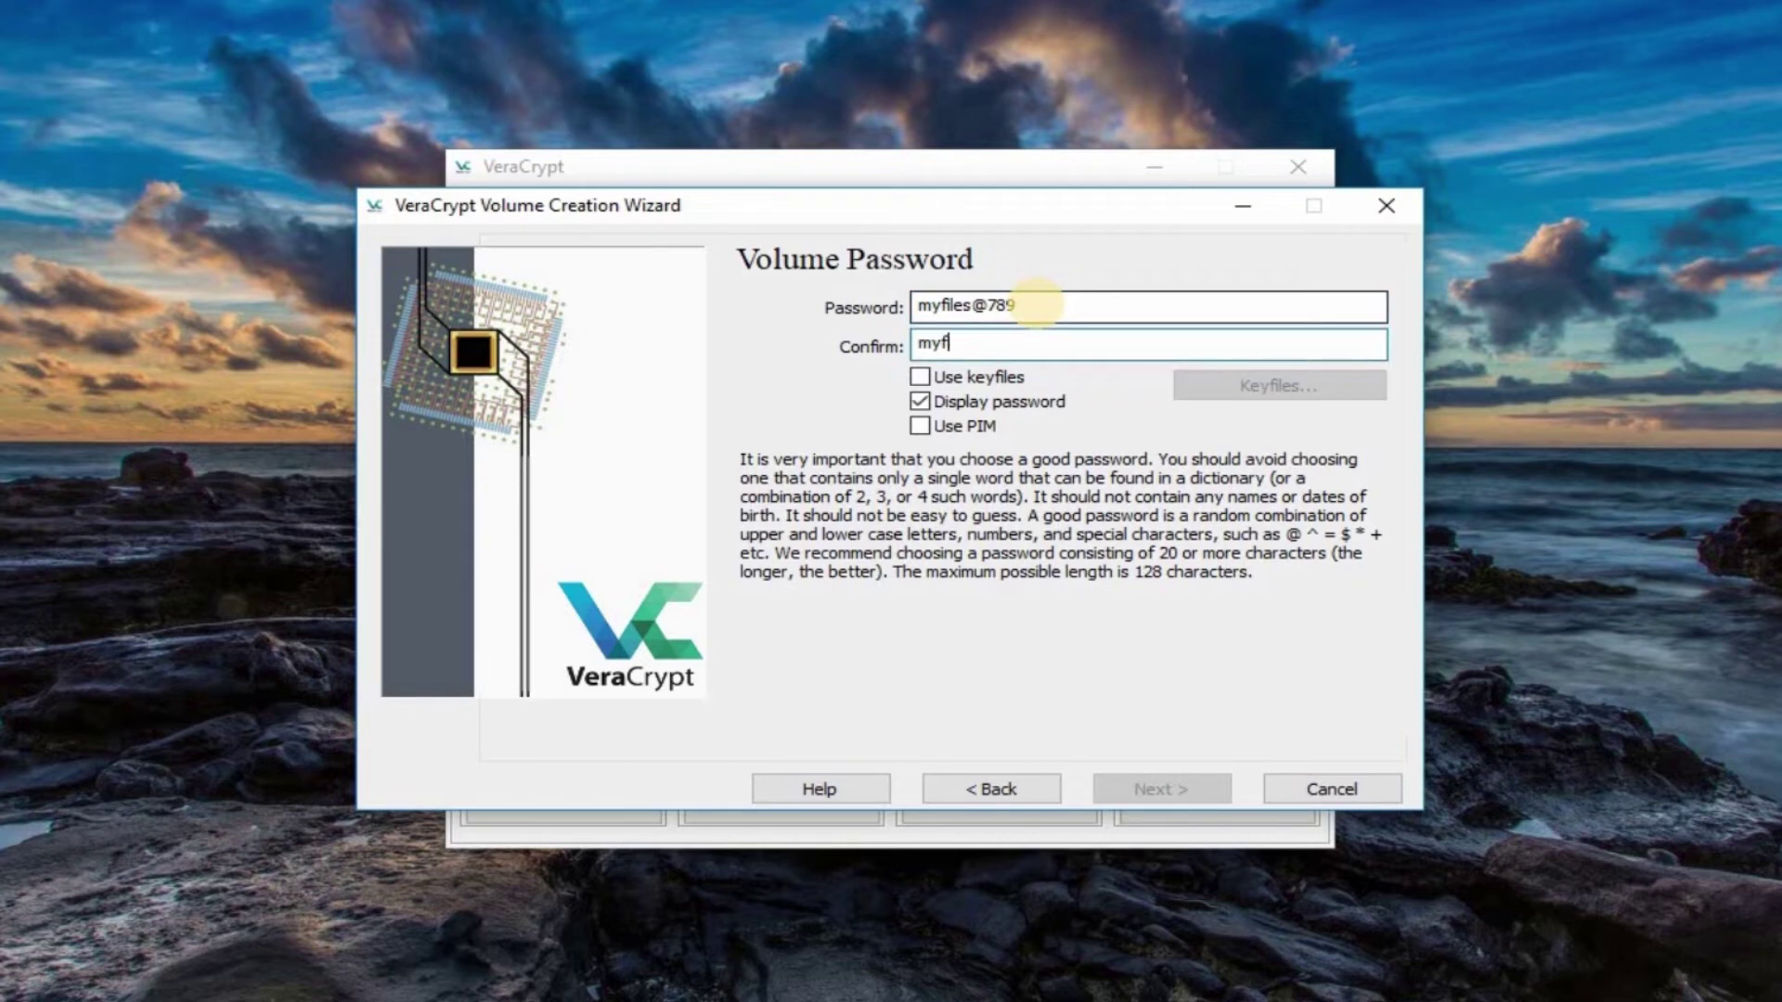
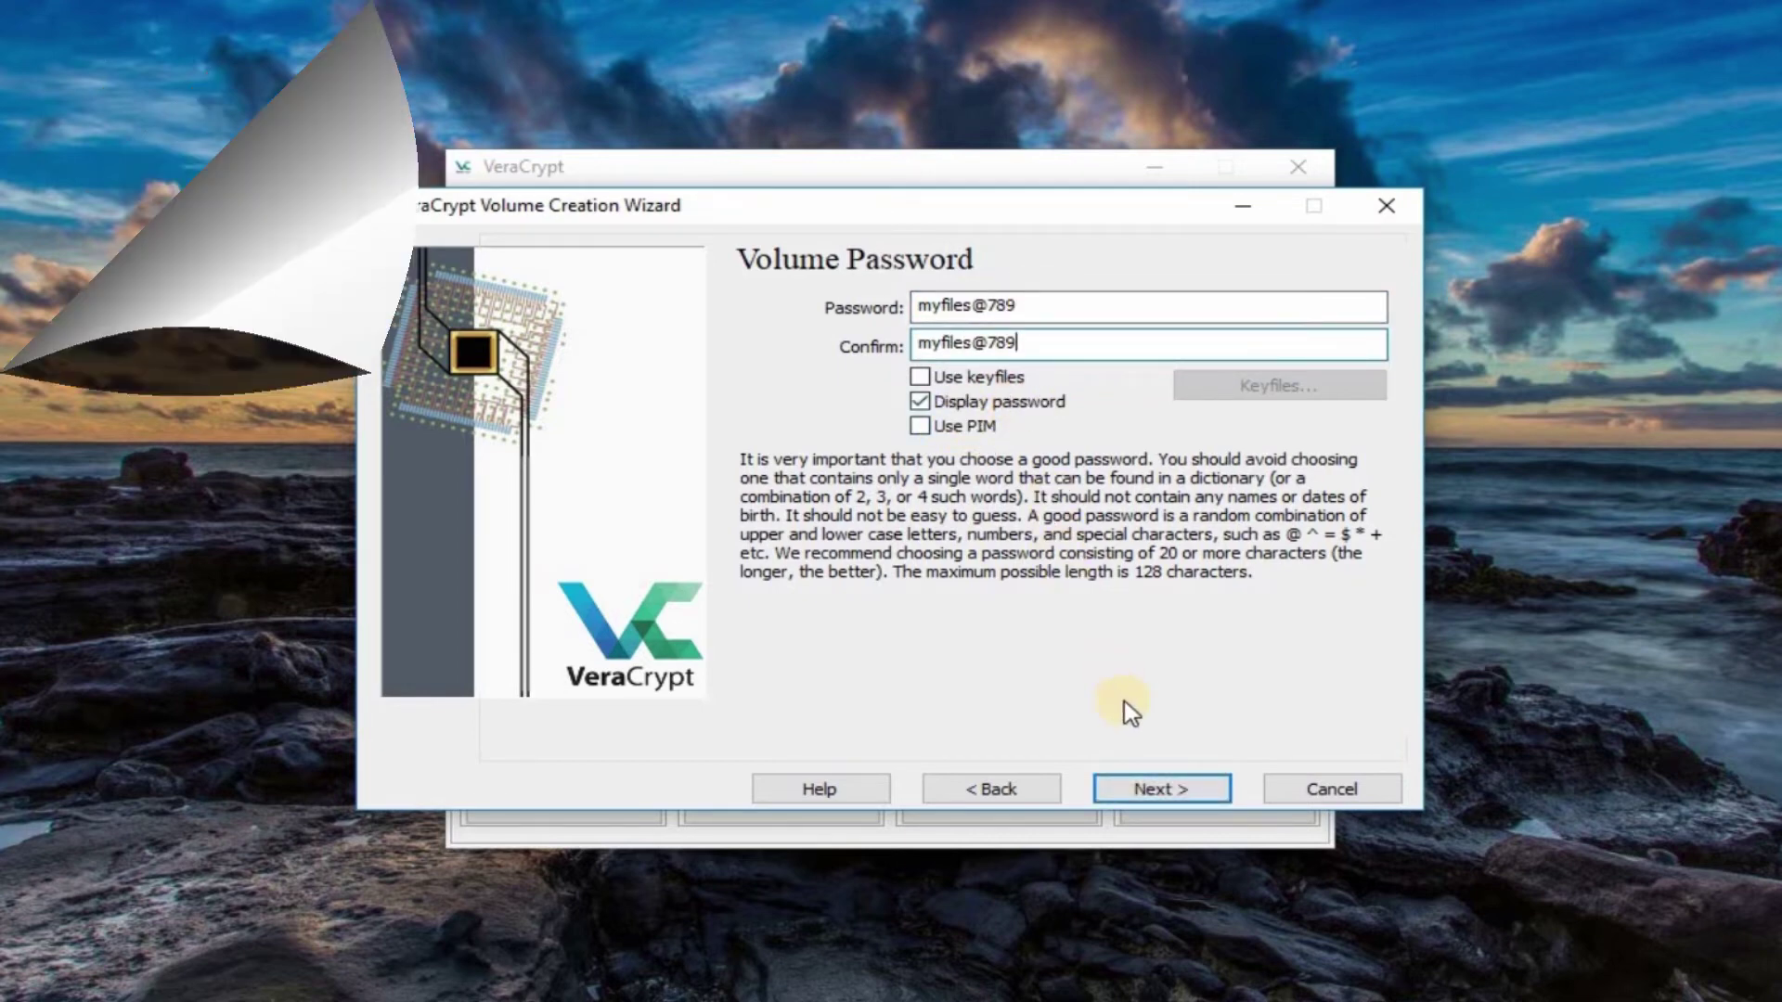
left_click(1161, 789)
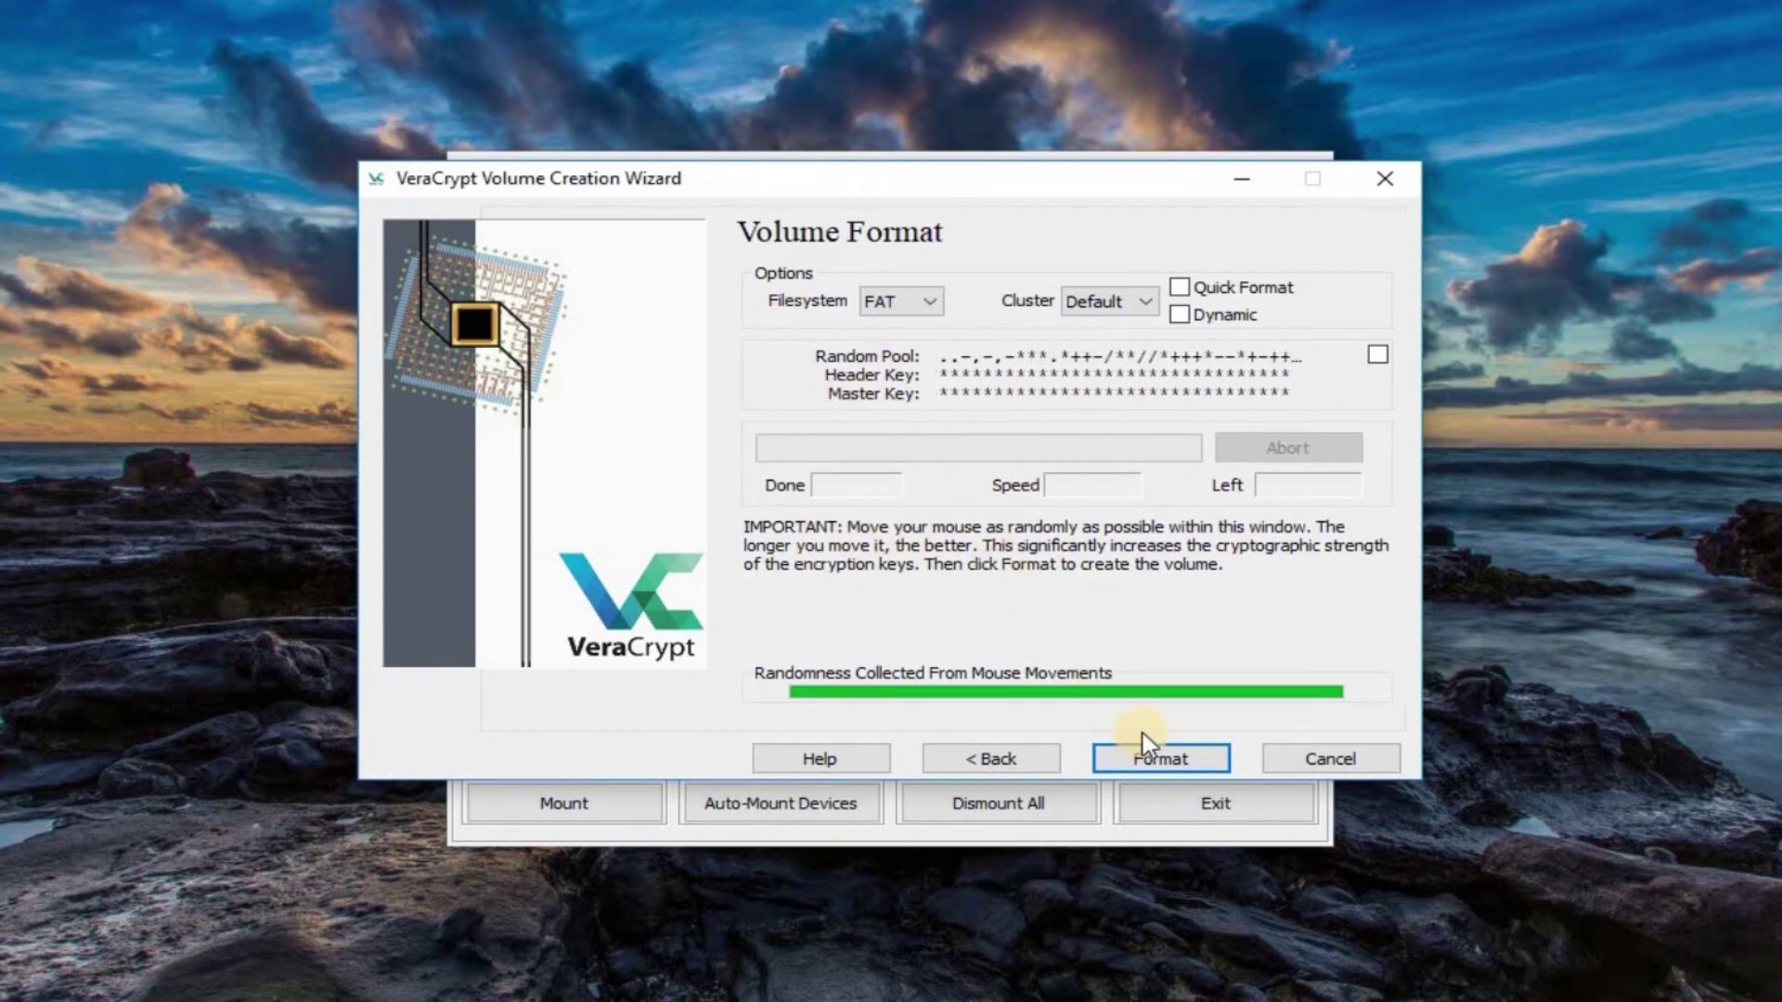
Step: Format the My Data volume and check the 1 GB file in My Files
left_click(1153, 759)
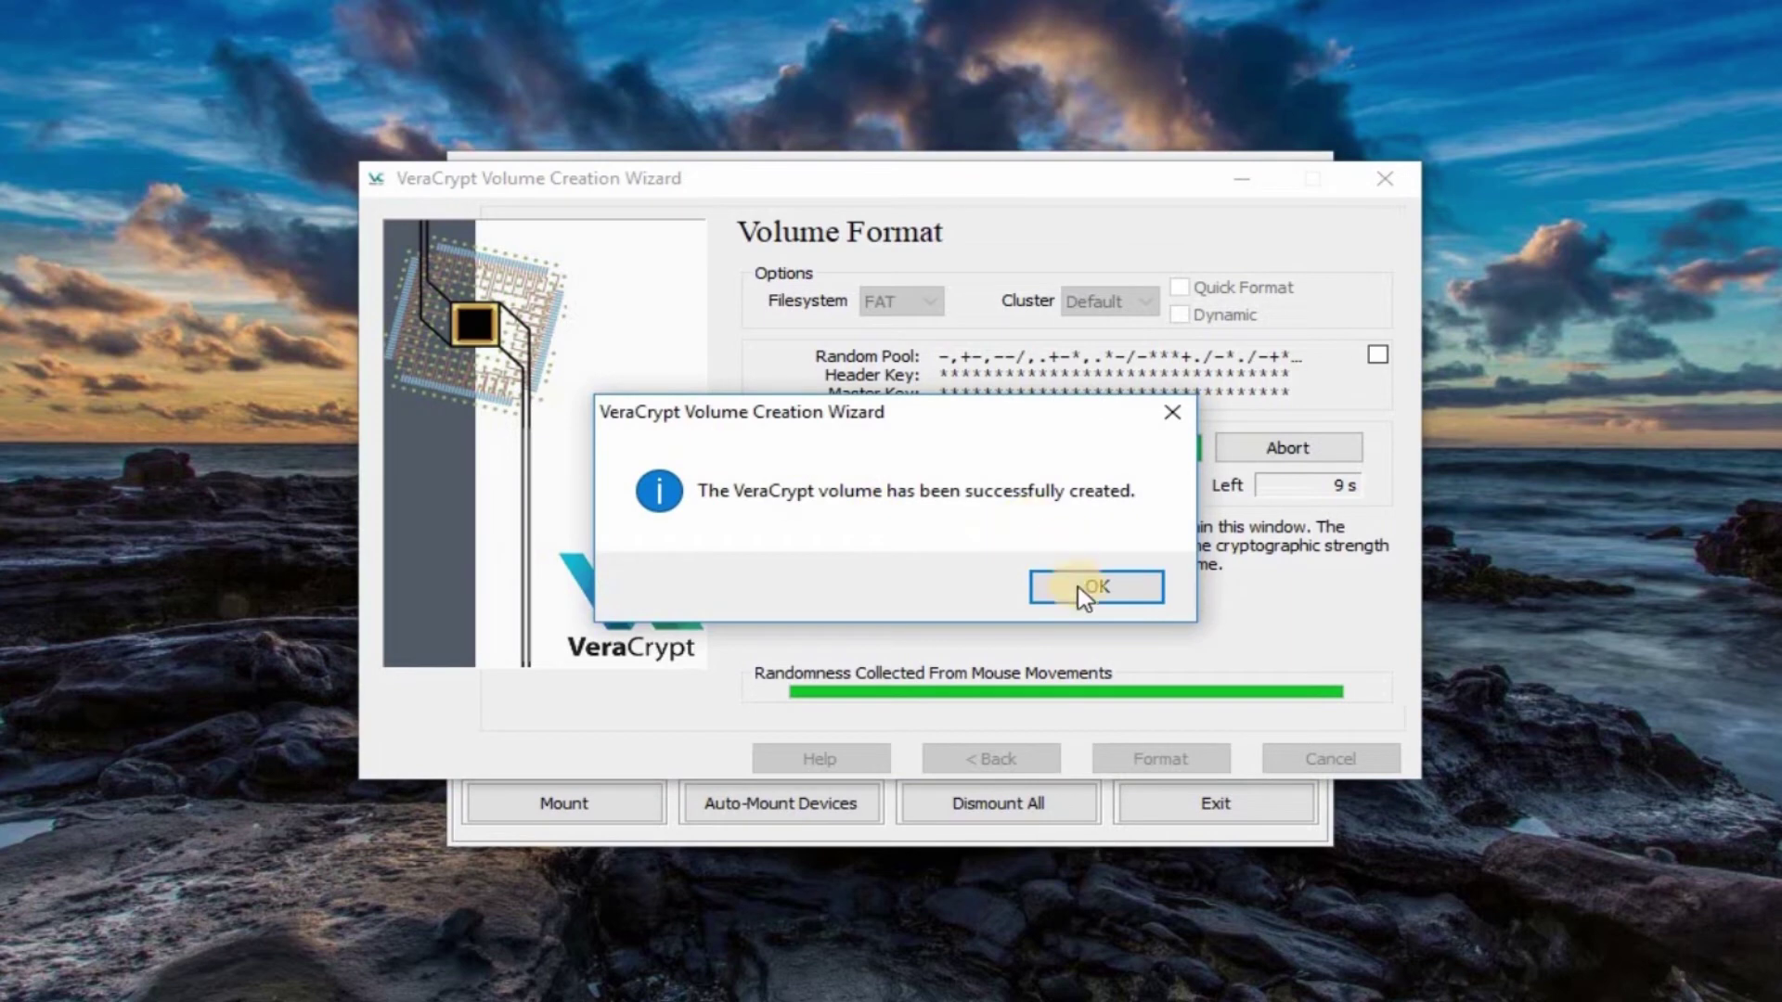
left_click(1081, 594)
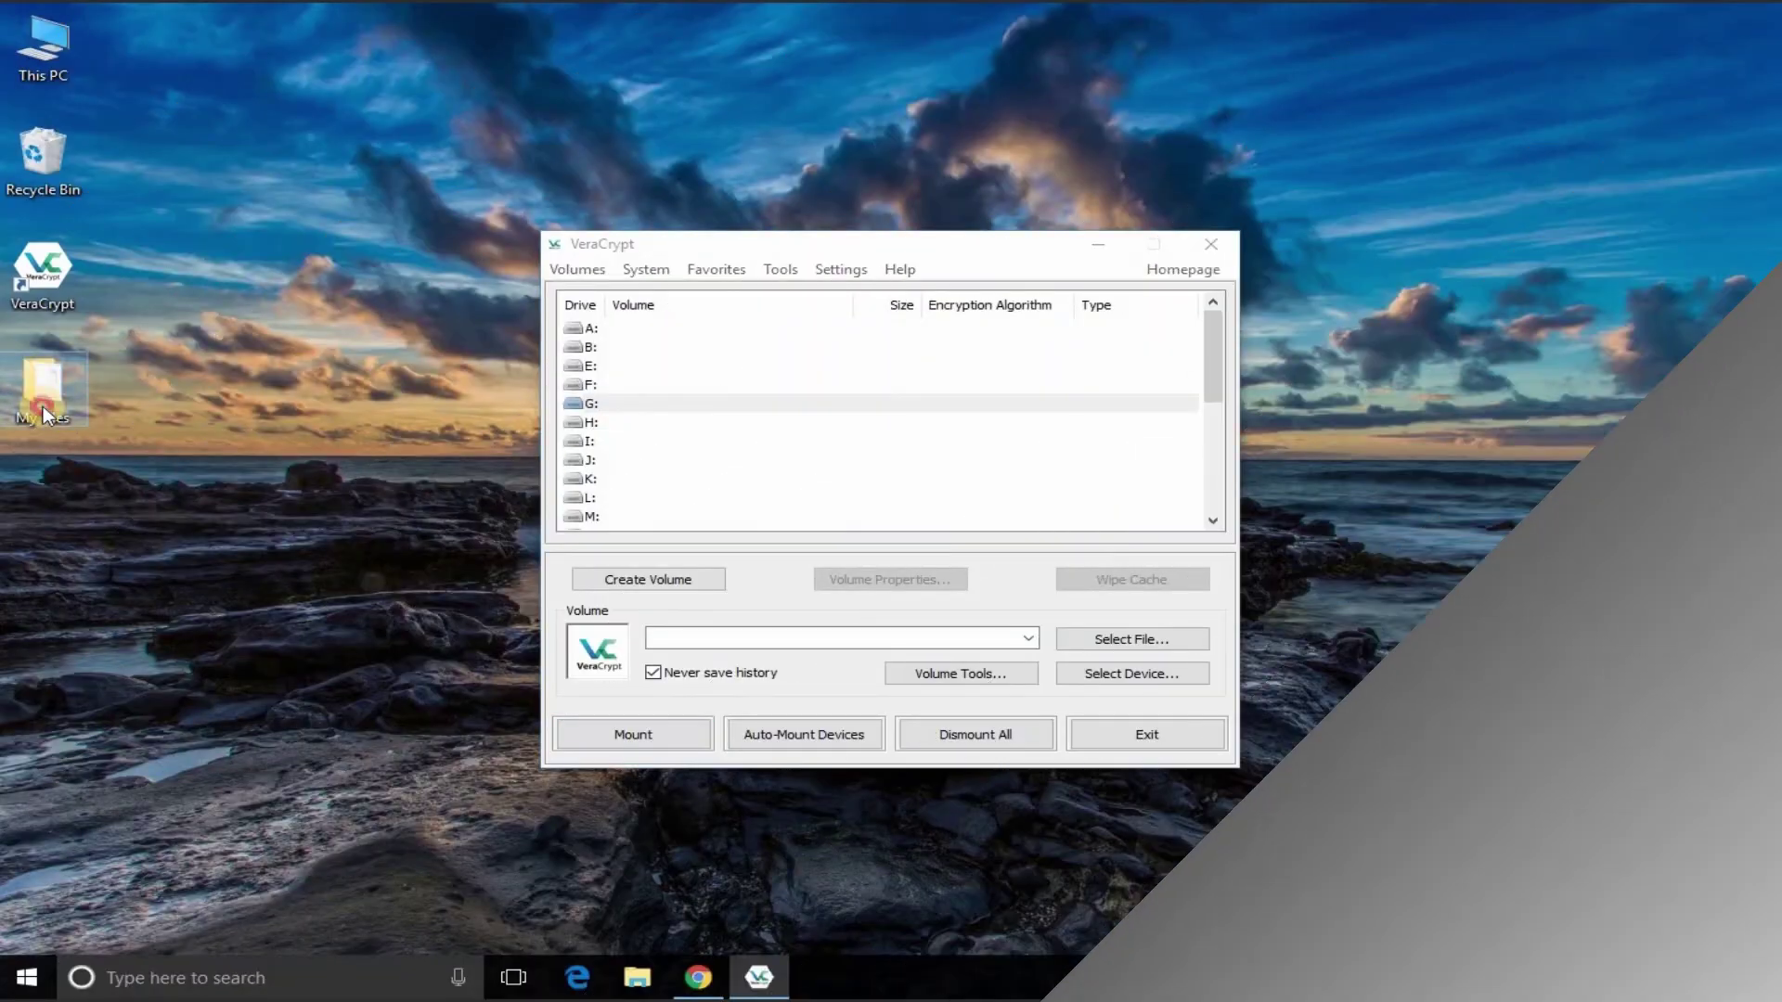
double_click(42, 405)
left_click(603, 421)
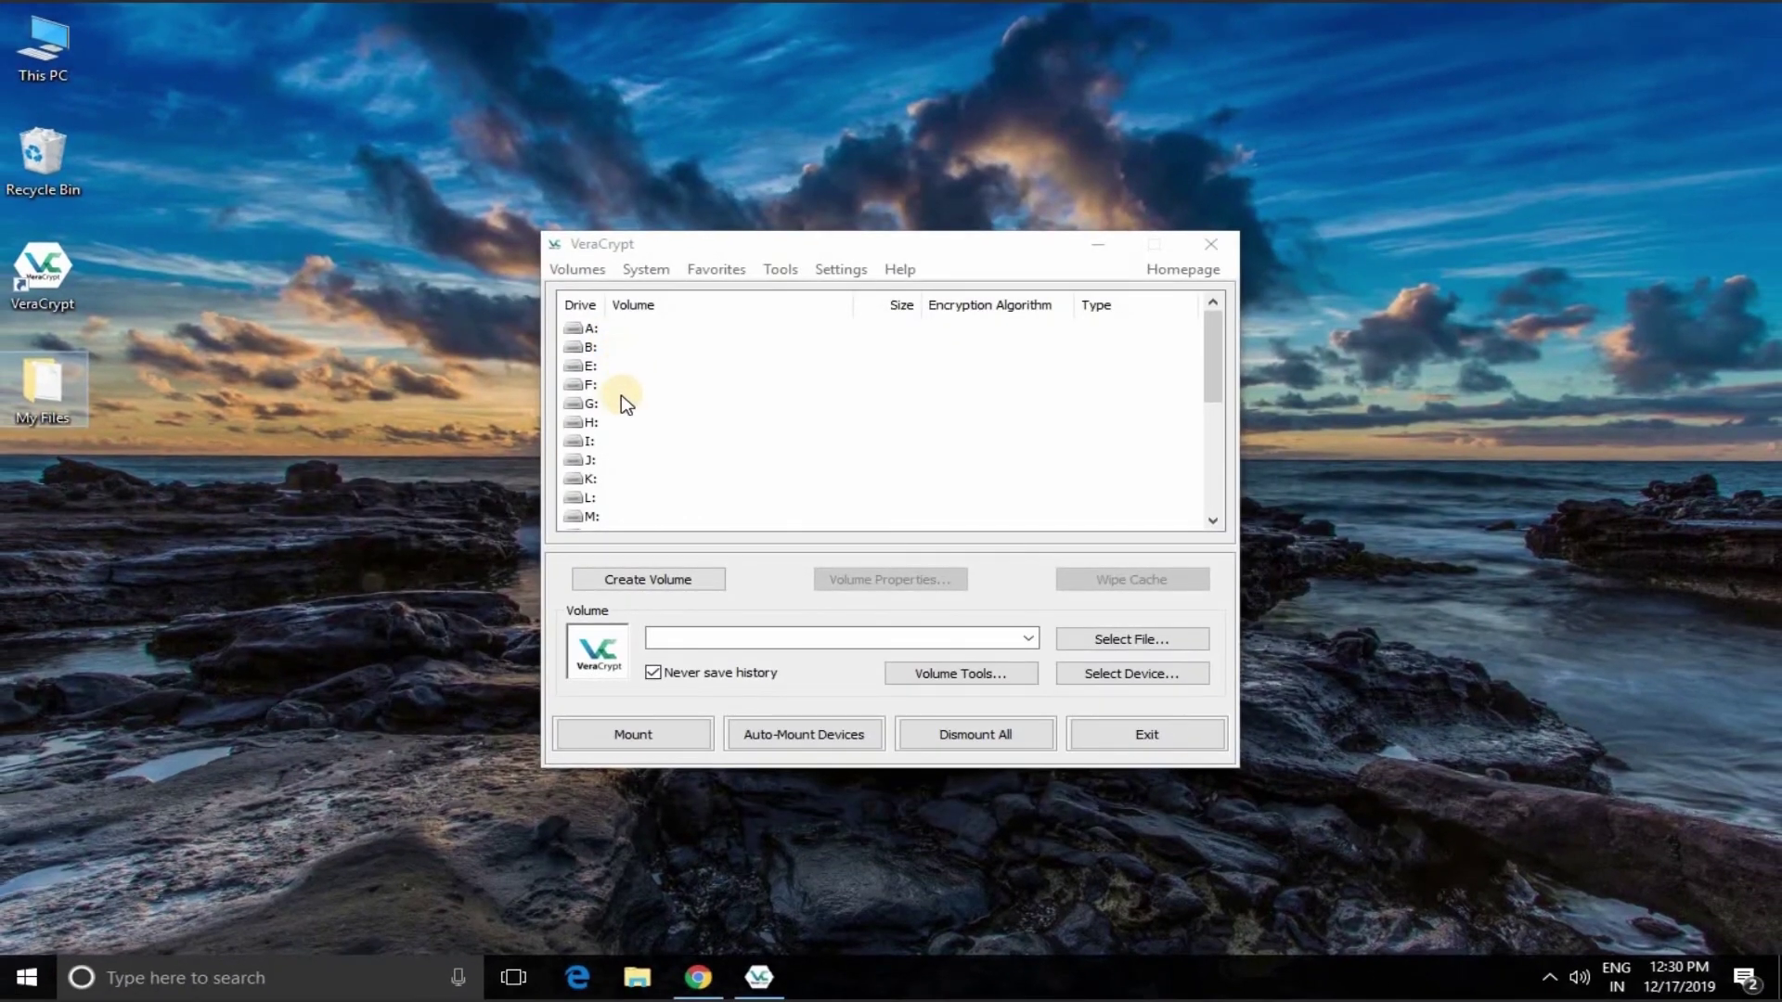
Step: Select drive letter G: in the VeraCrypt drive list
left_click(625, 401)
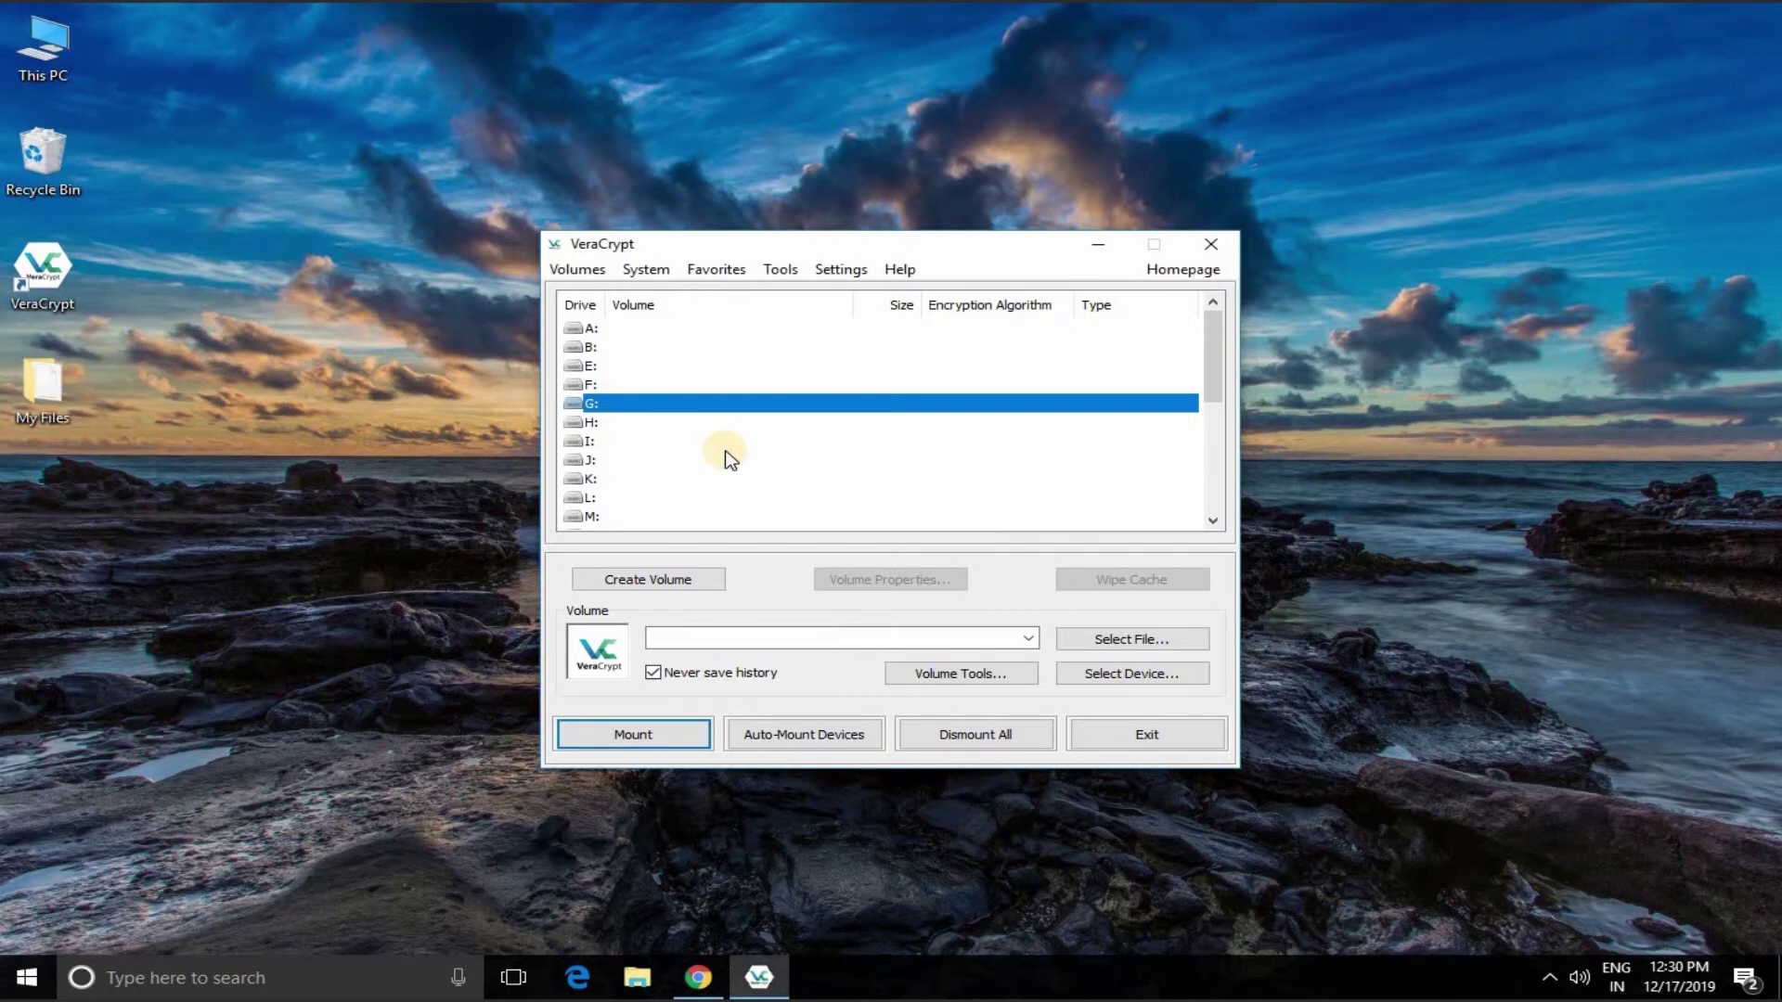
Step: Choose My Files\My Data as the container to mount
left_click(1088, 645)
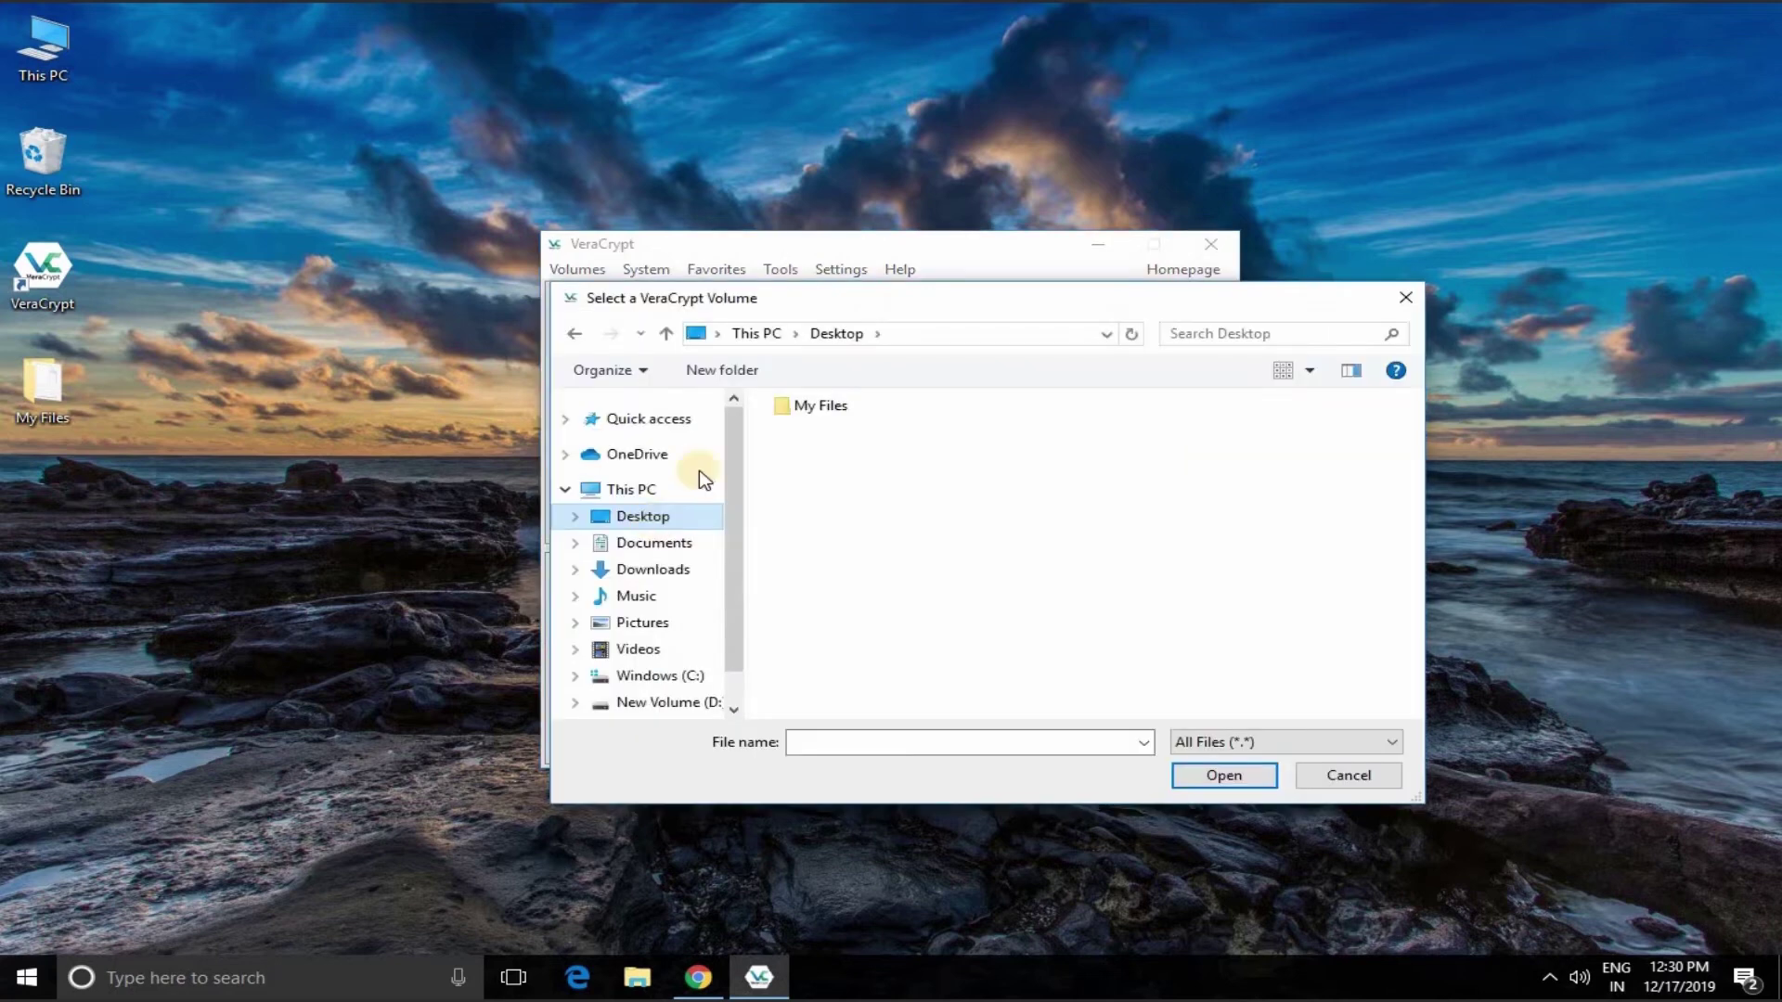
double_click(796, 418)
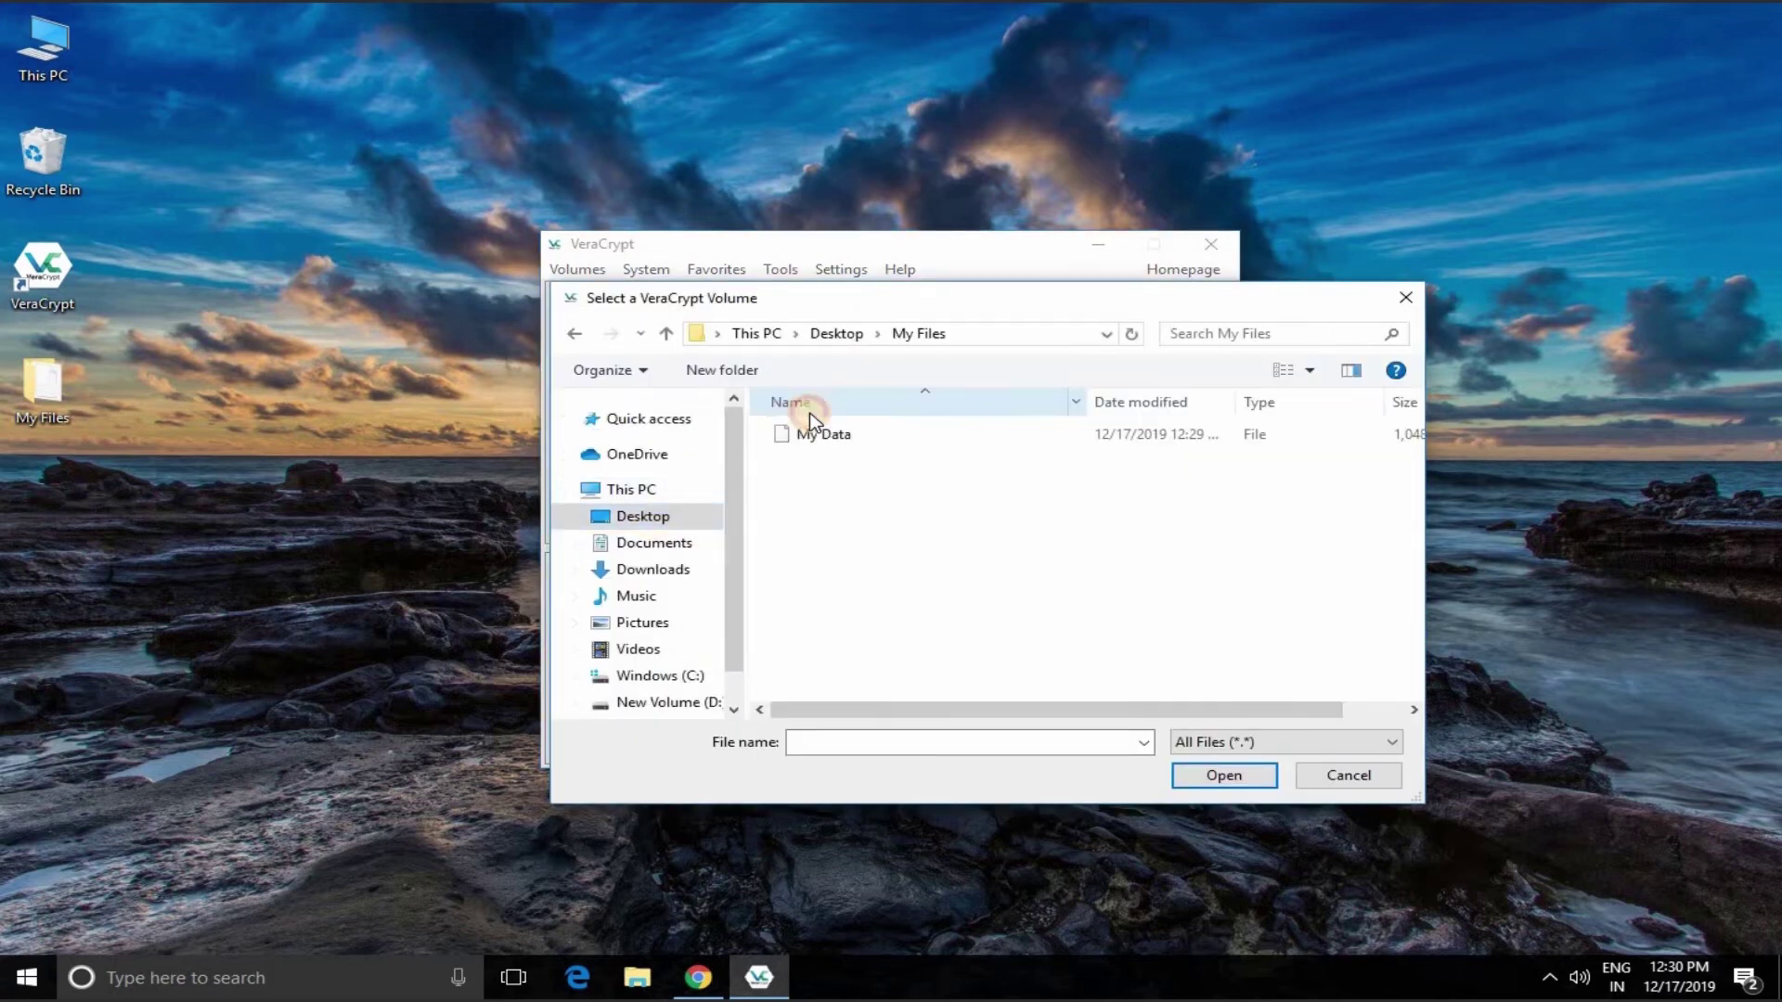
left_click(828, 432)
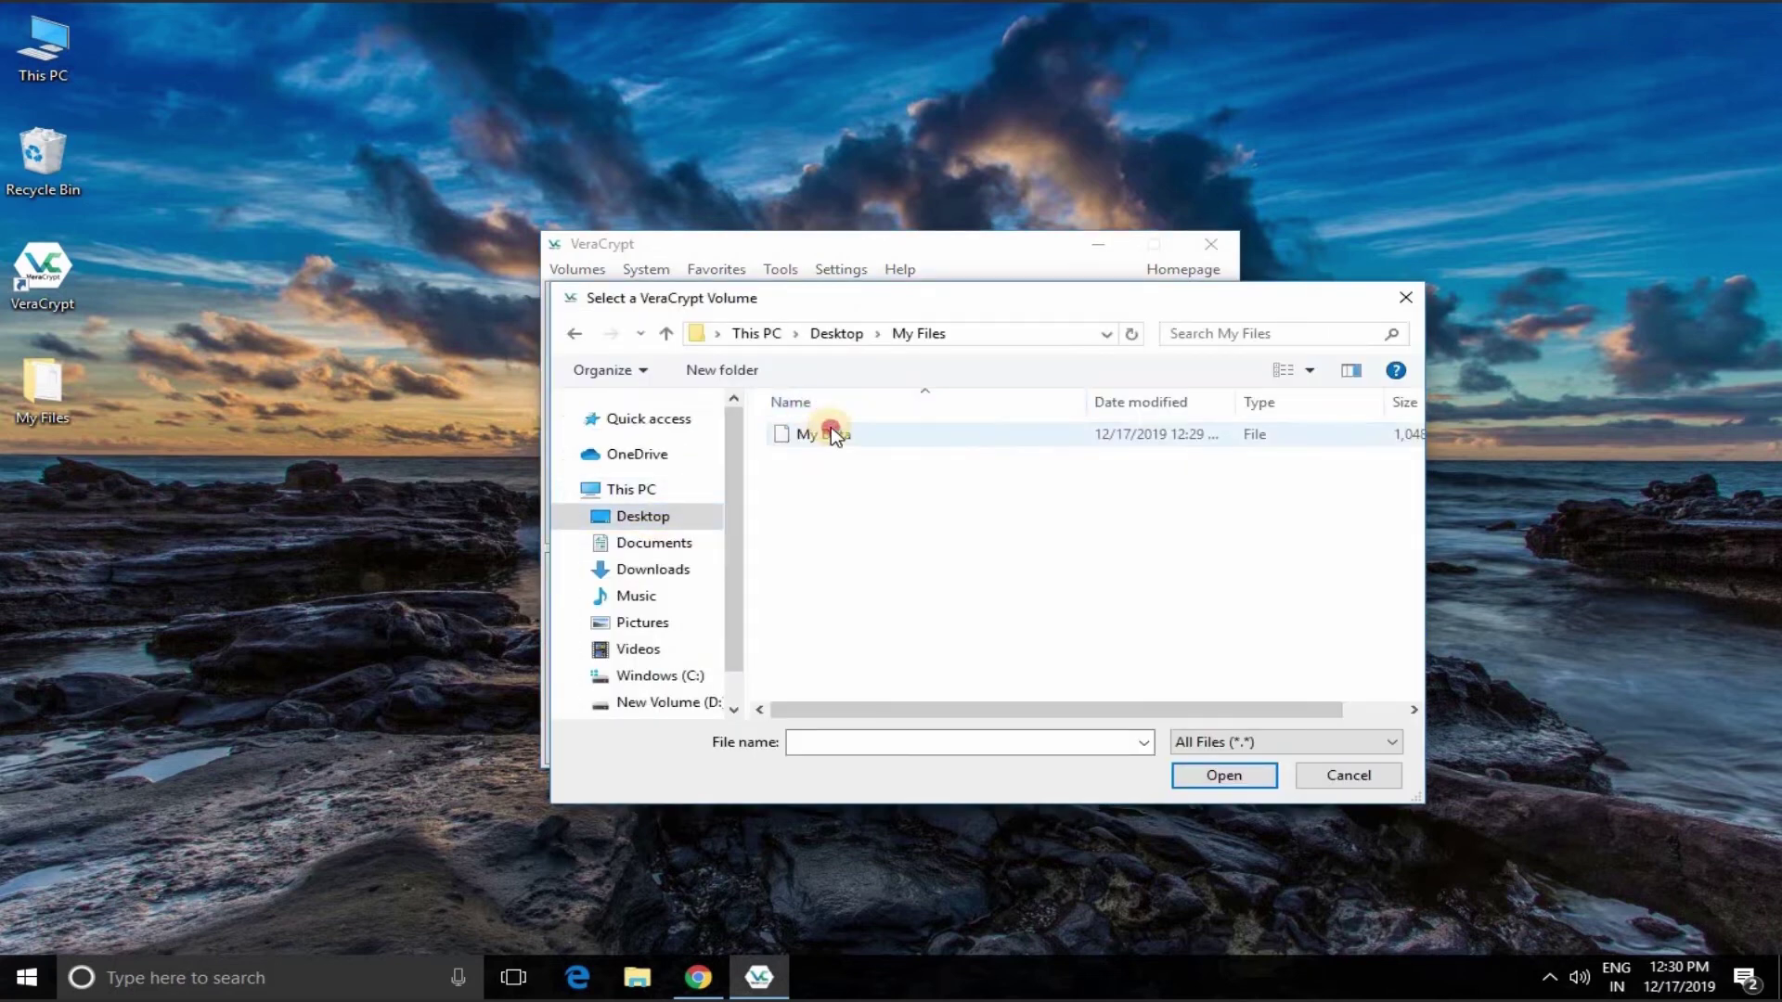
left_click(1223, 774)
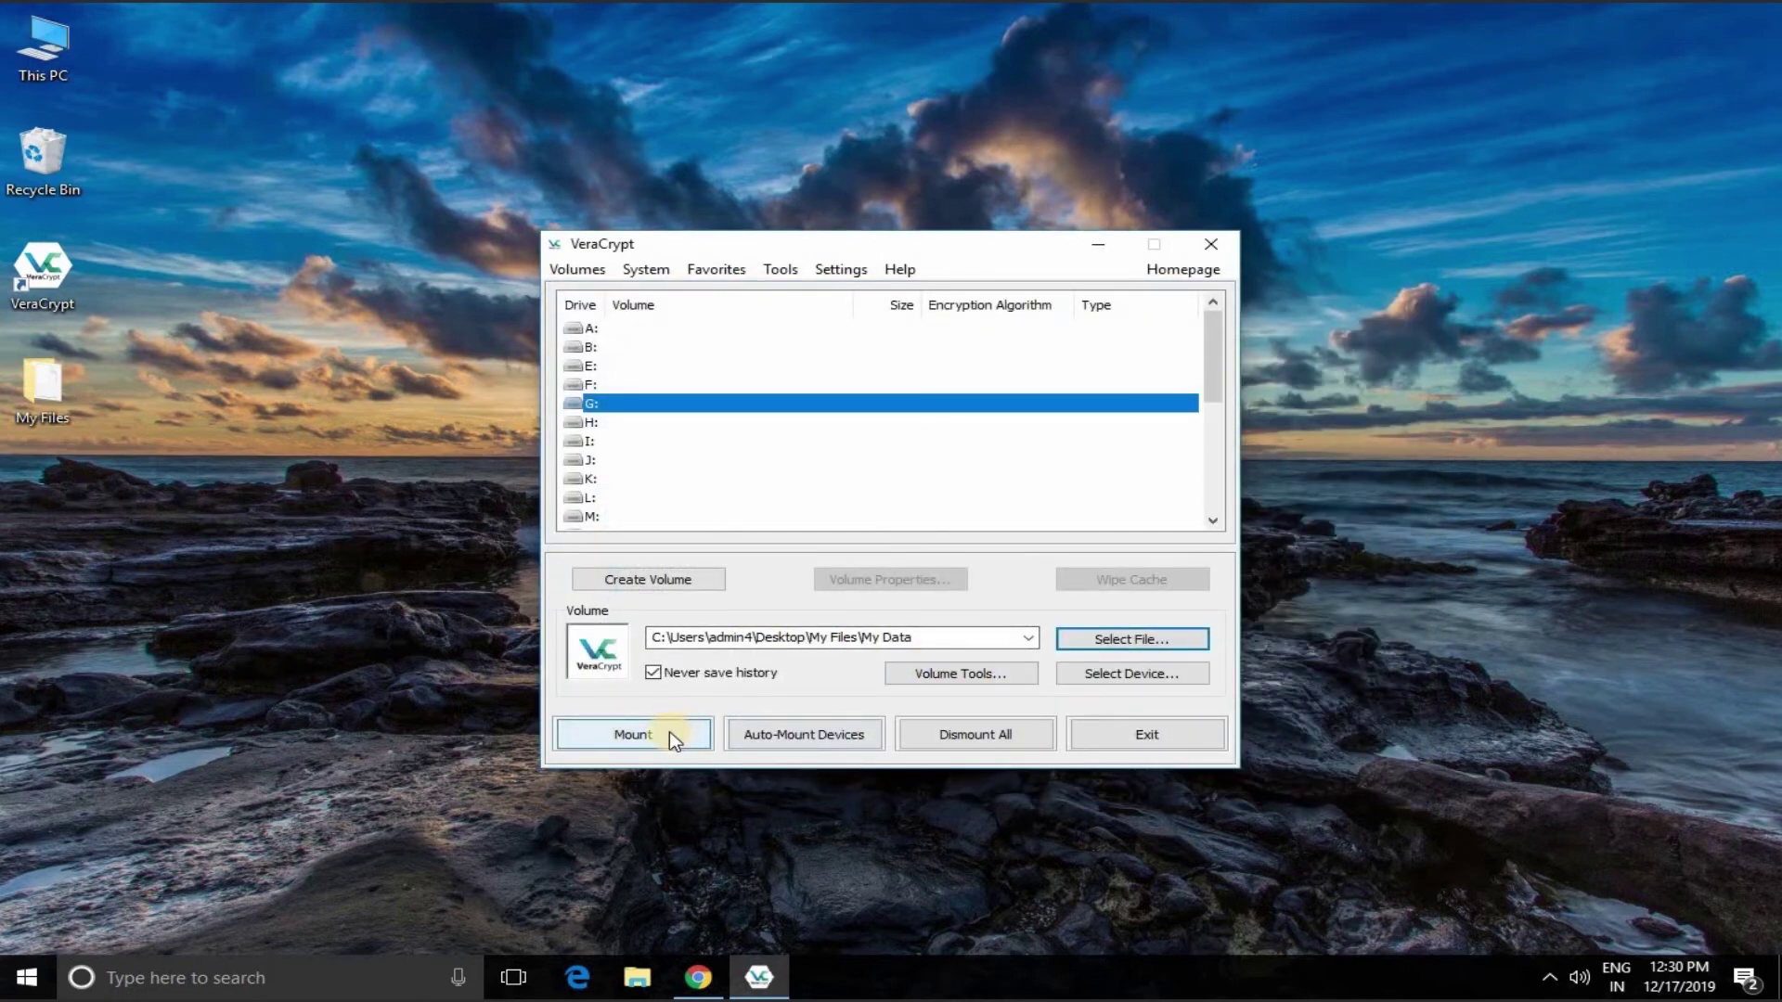
Step: Mount My Data on G: with the volume password and view it in This PC
left_click(670, 731)
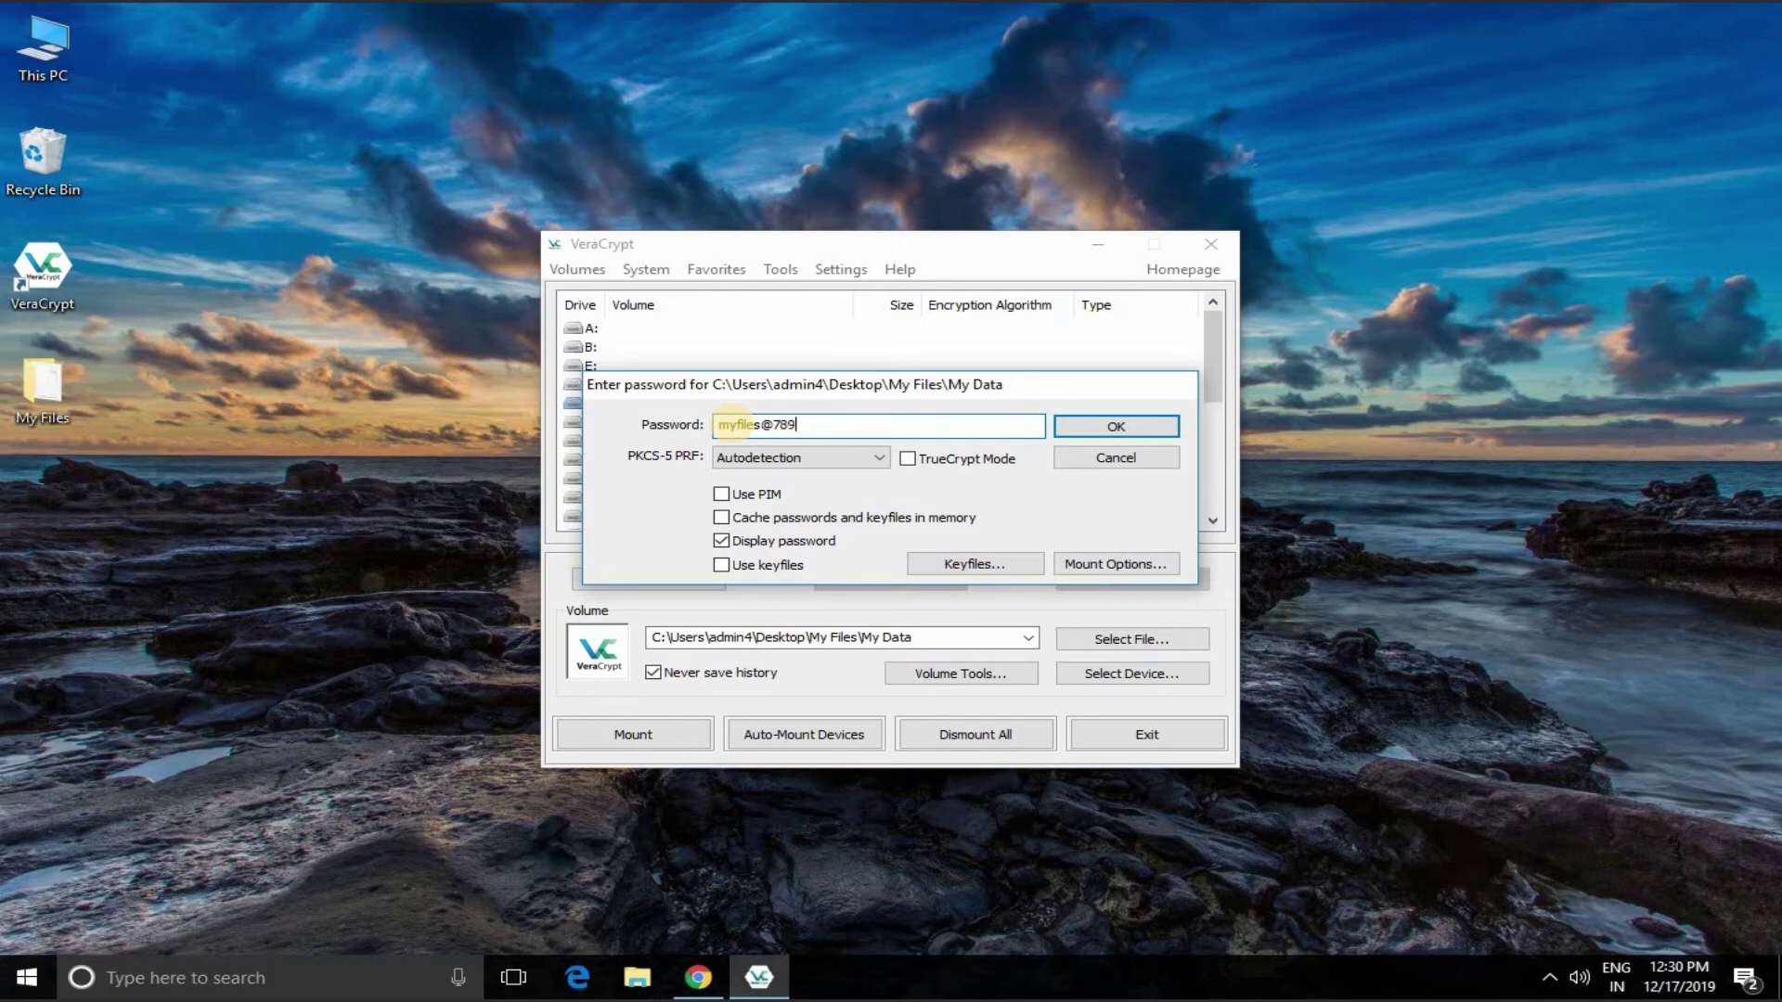
left_click(1096, 426)
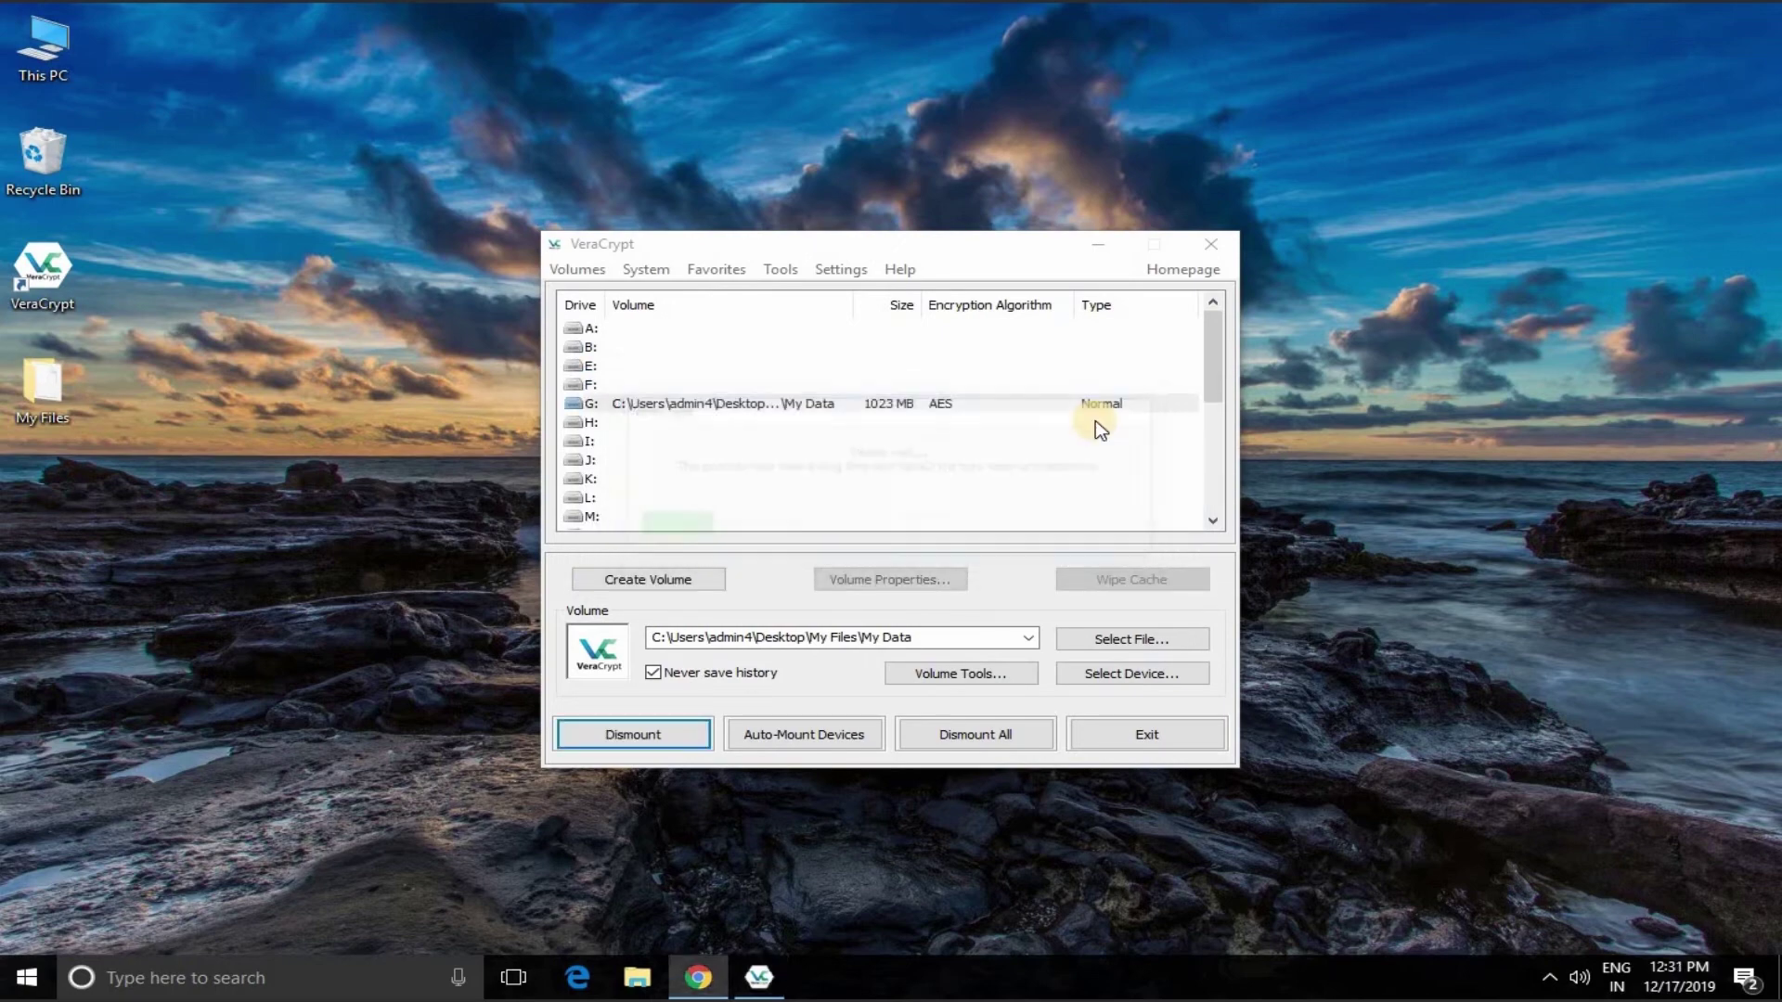
key("super+e")
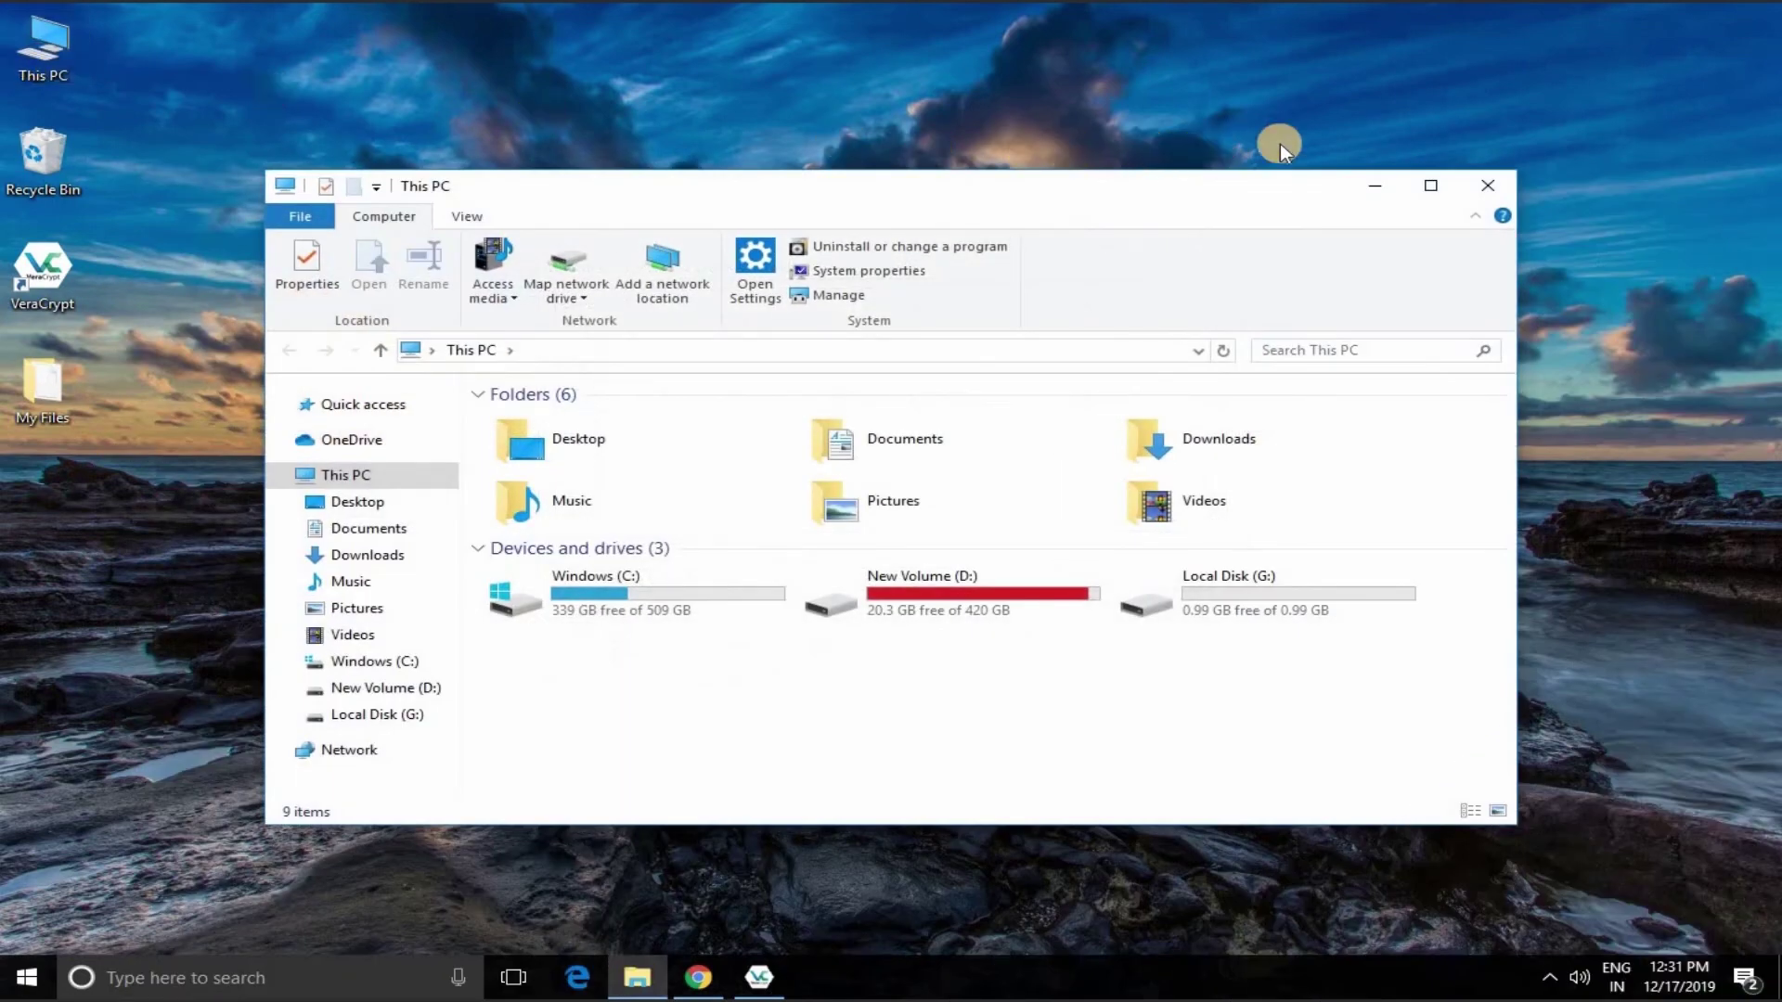
Step: Open Local Disk (G:) and paste My Passwords and My Photos into it
left_click(1429, 187)
left_click(981, 433)
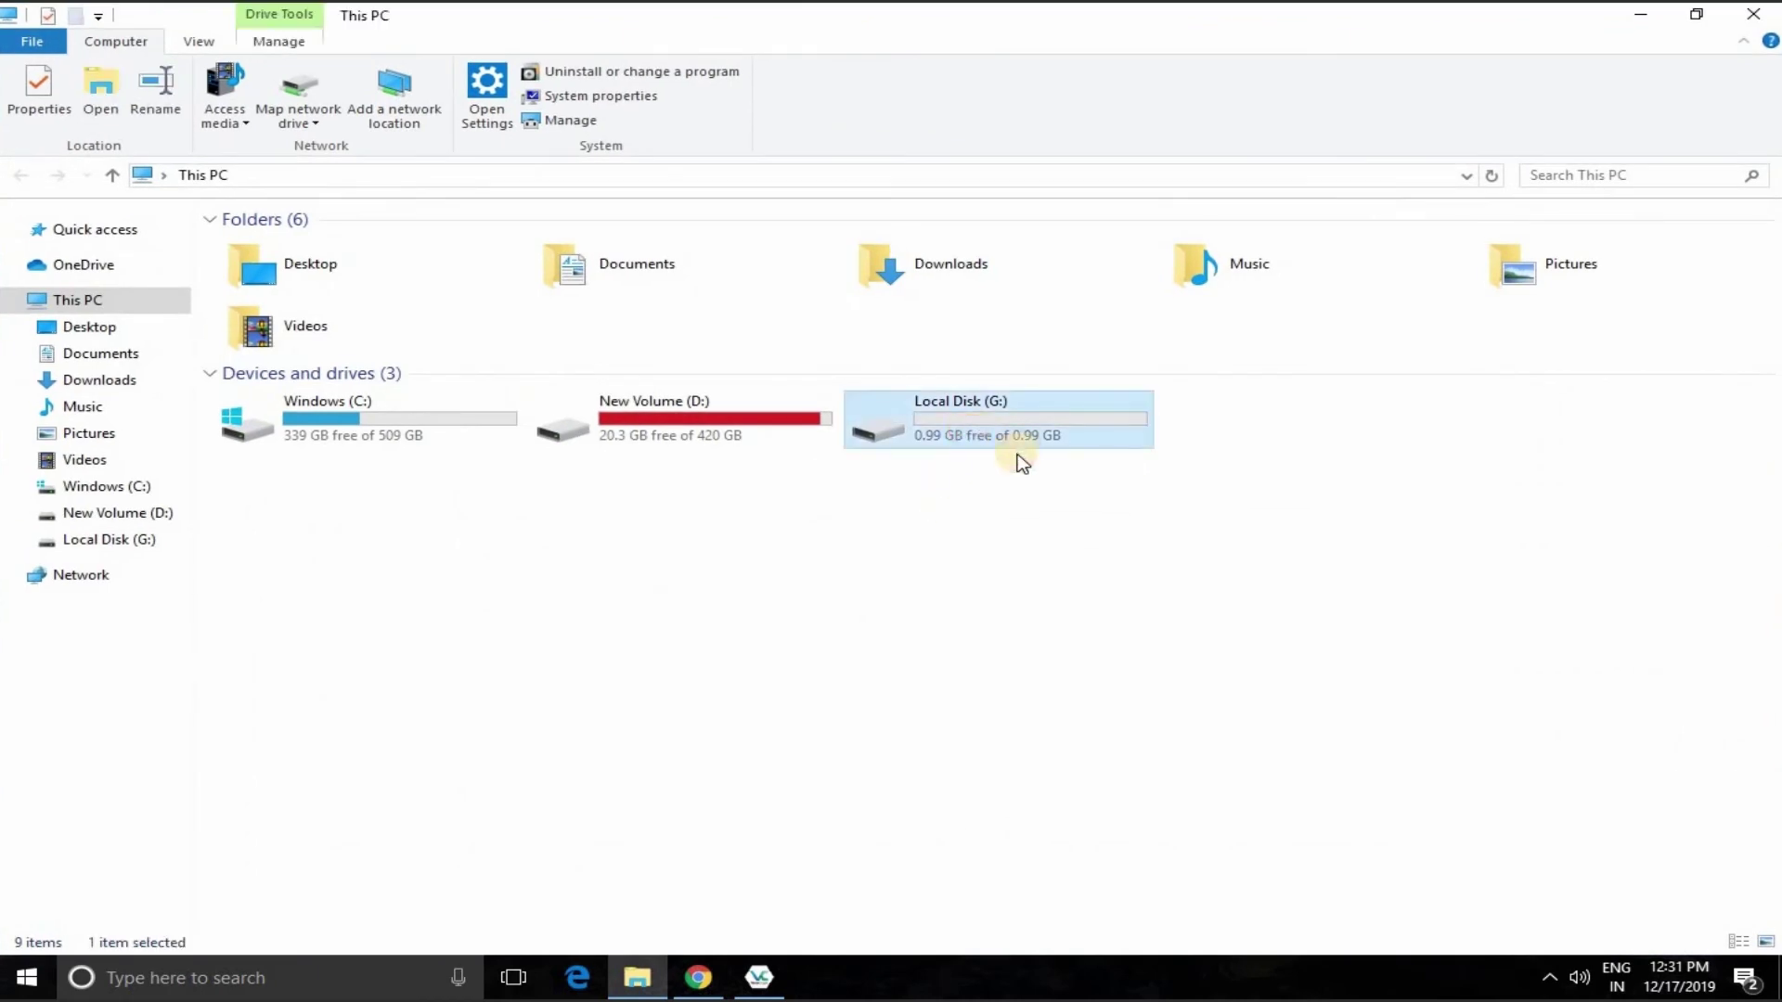
double_click(973, 432)
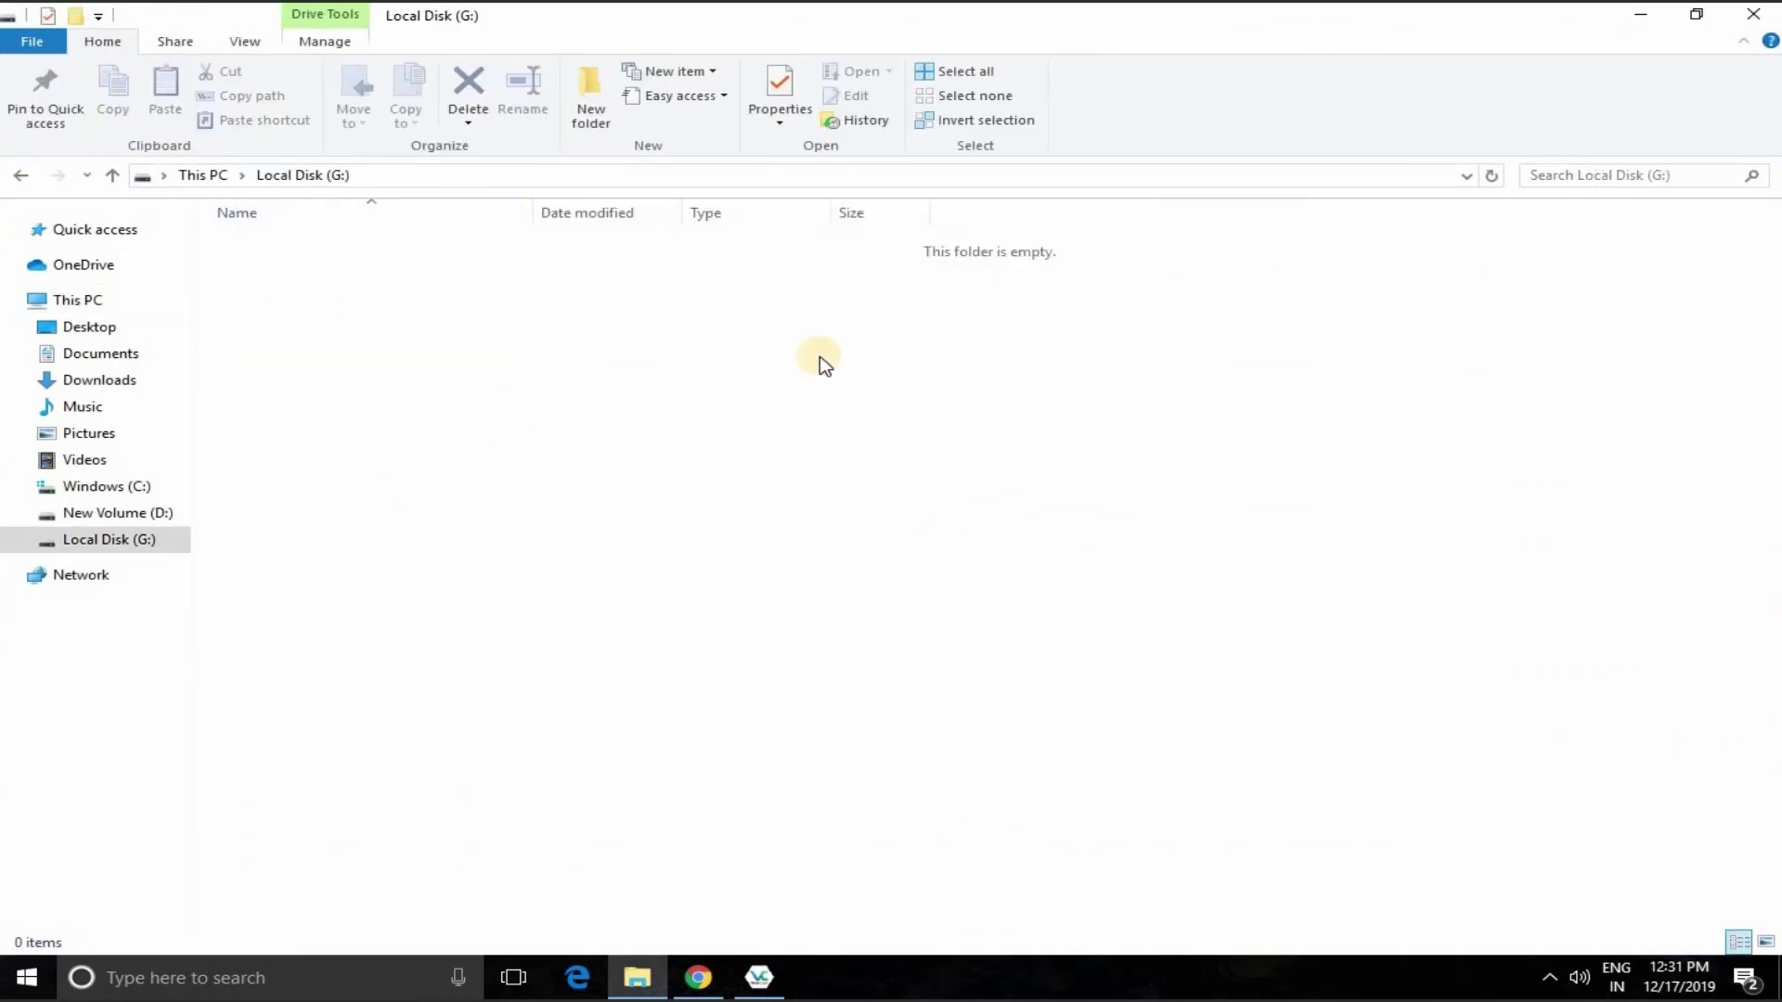
key("super+Down")
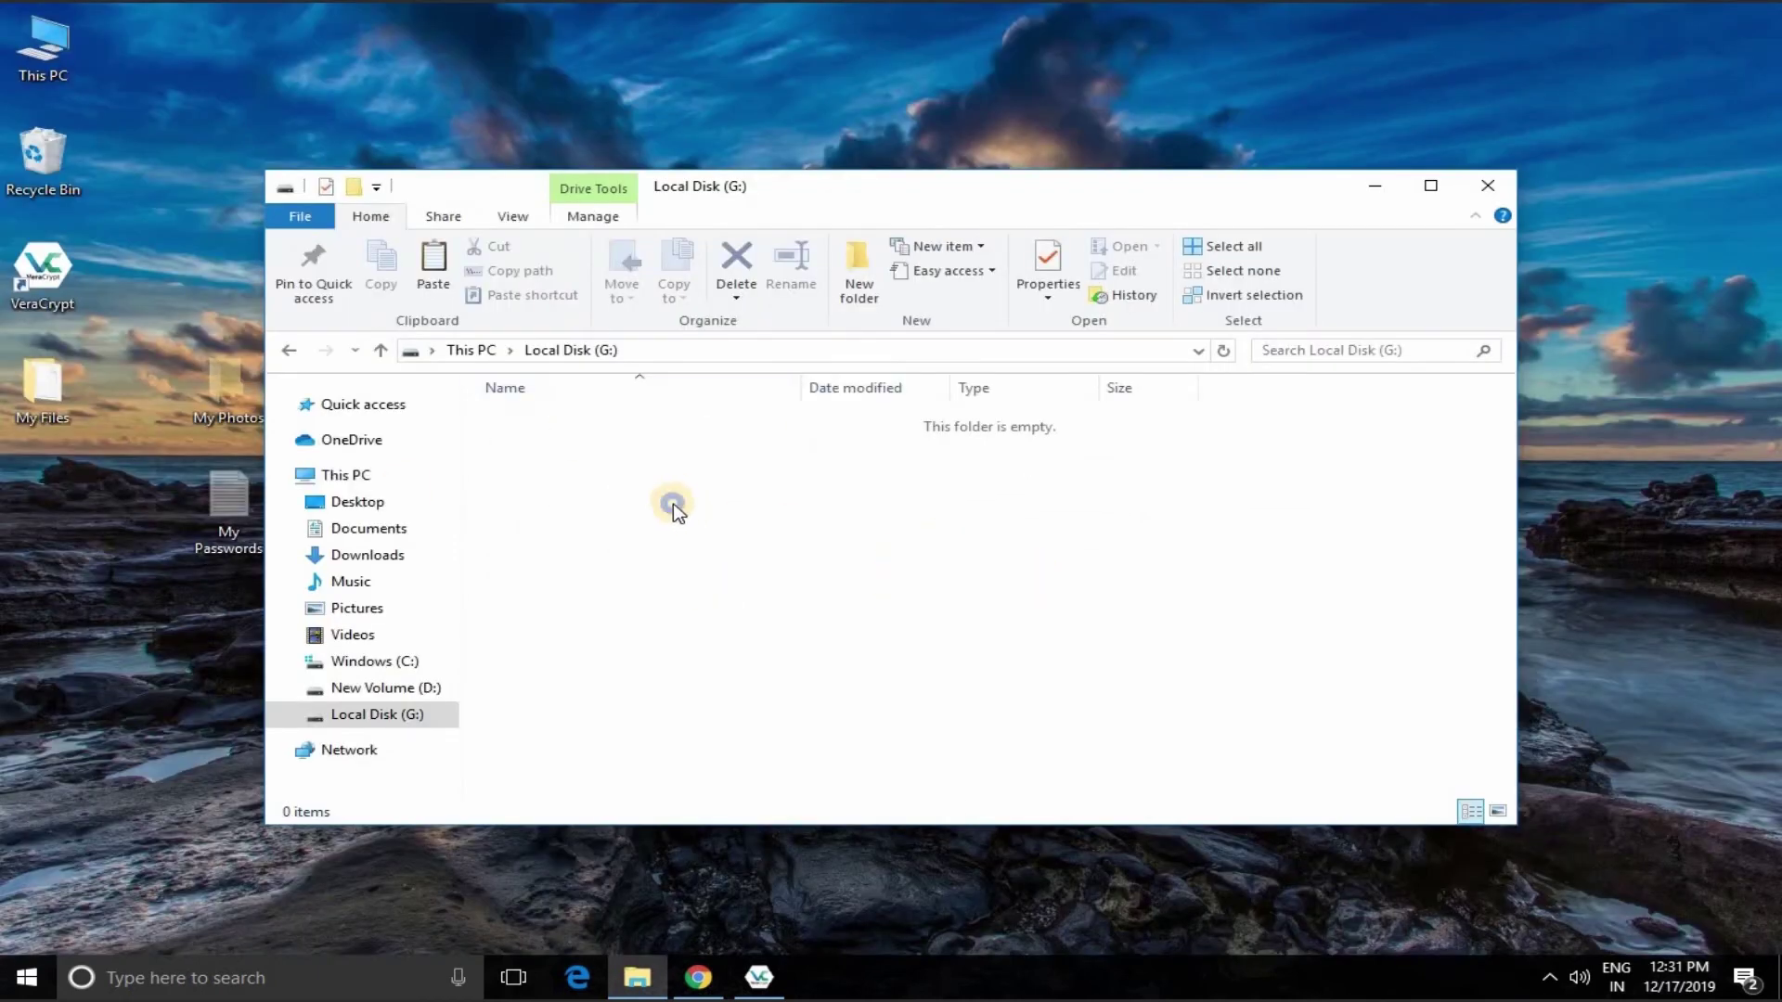
right_click(672, 505)
left_click(734, 657)
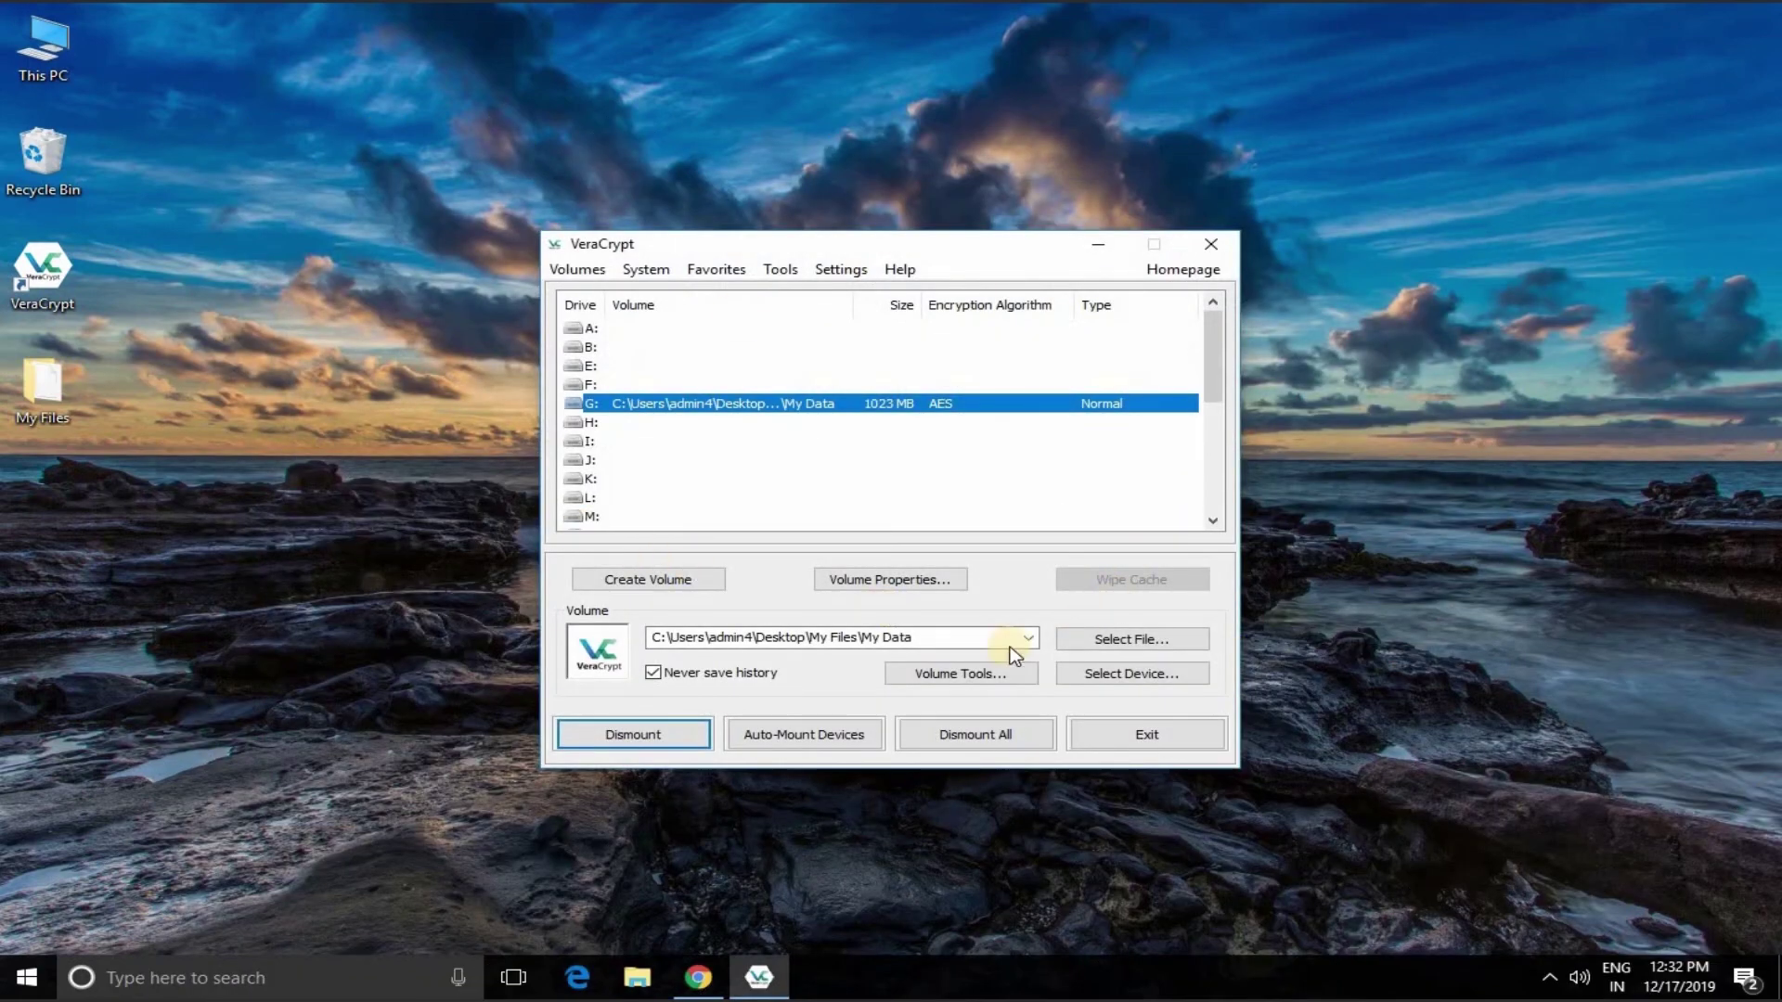
Step: Dismount drive G: and exit VeraCrypt
left_click(641, 404)
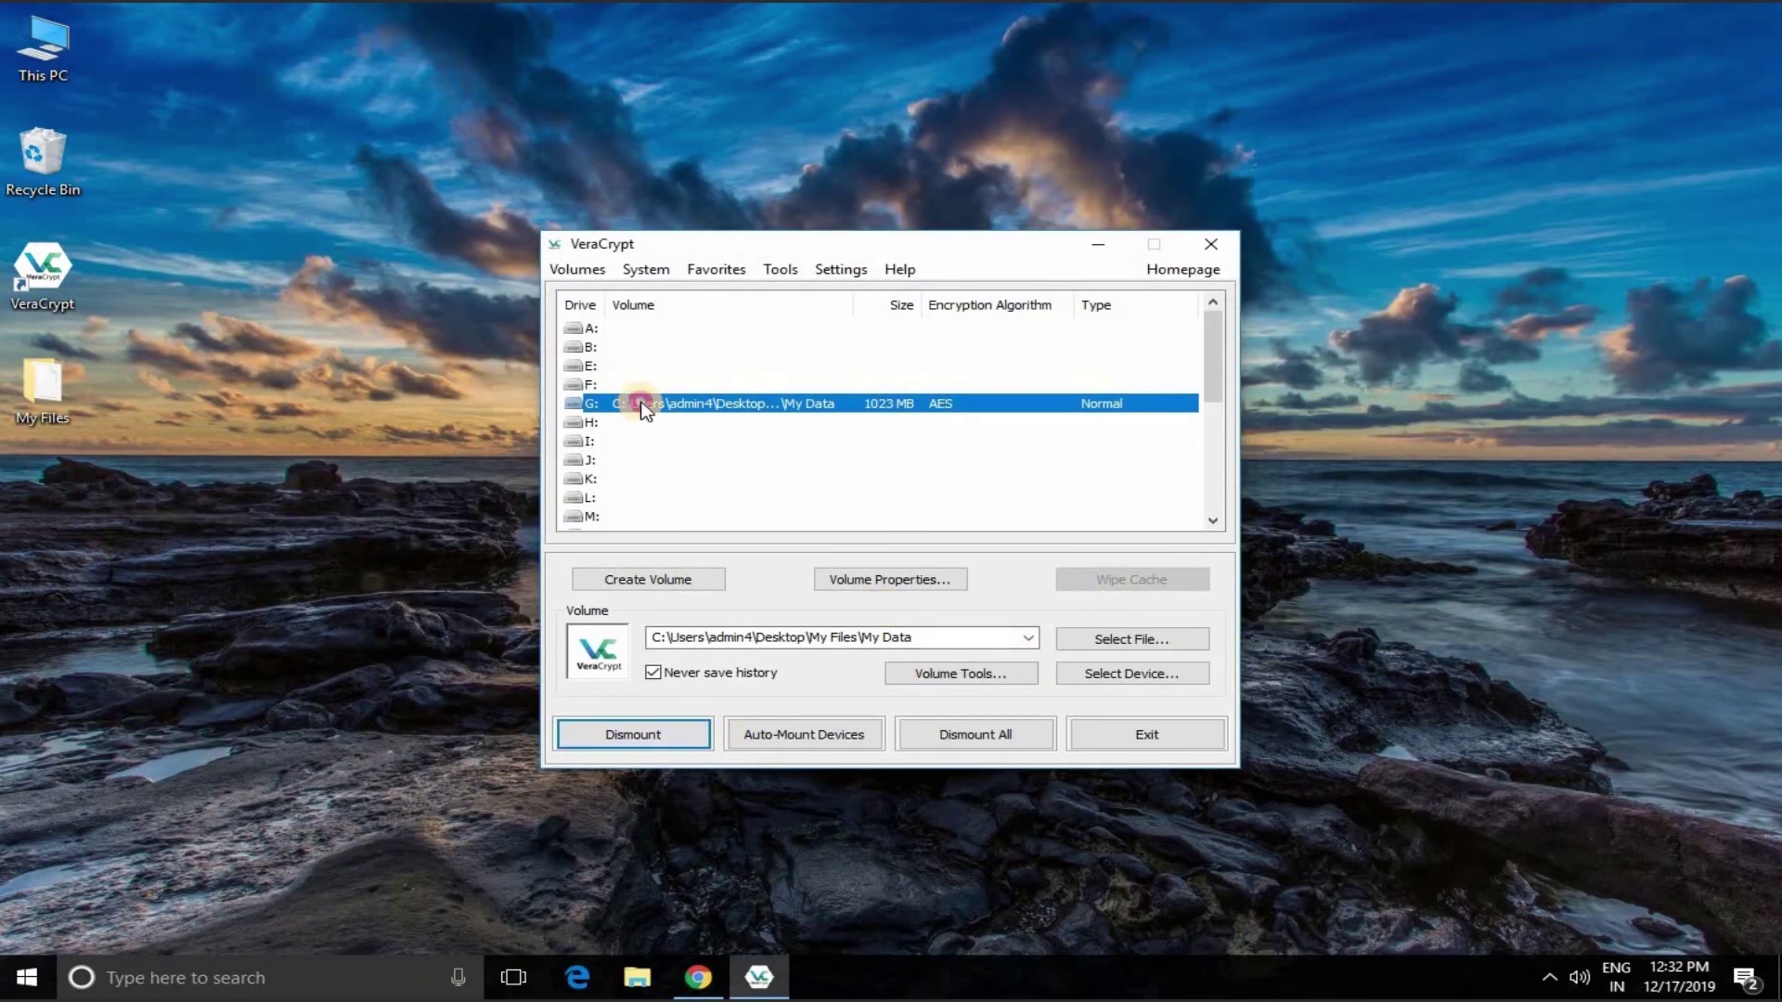
left_click(638, 733)
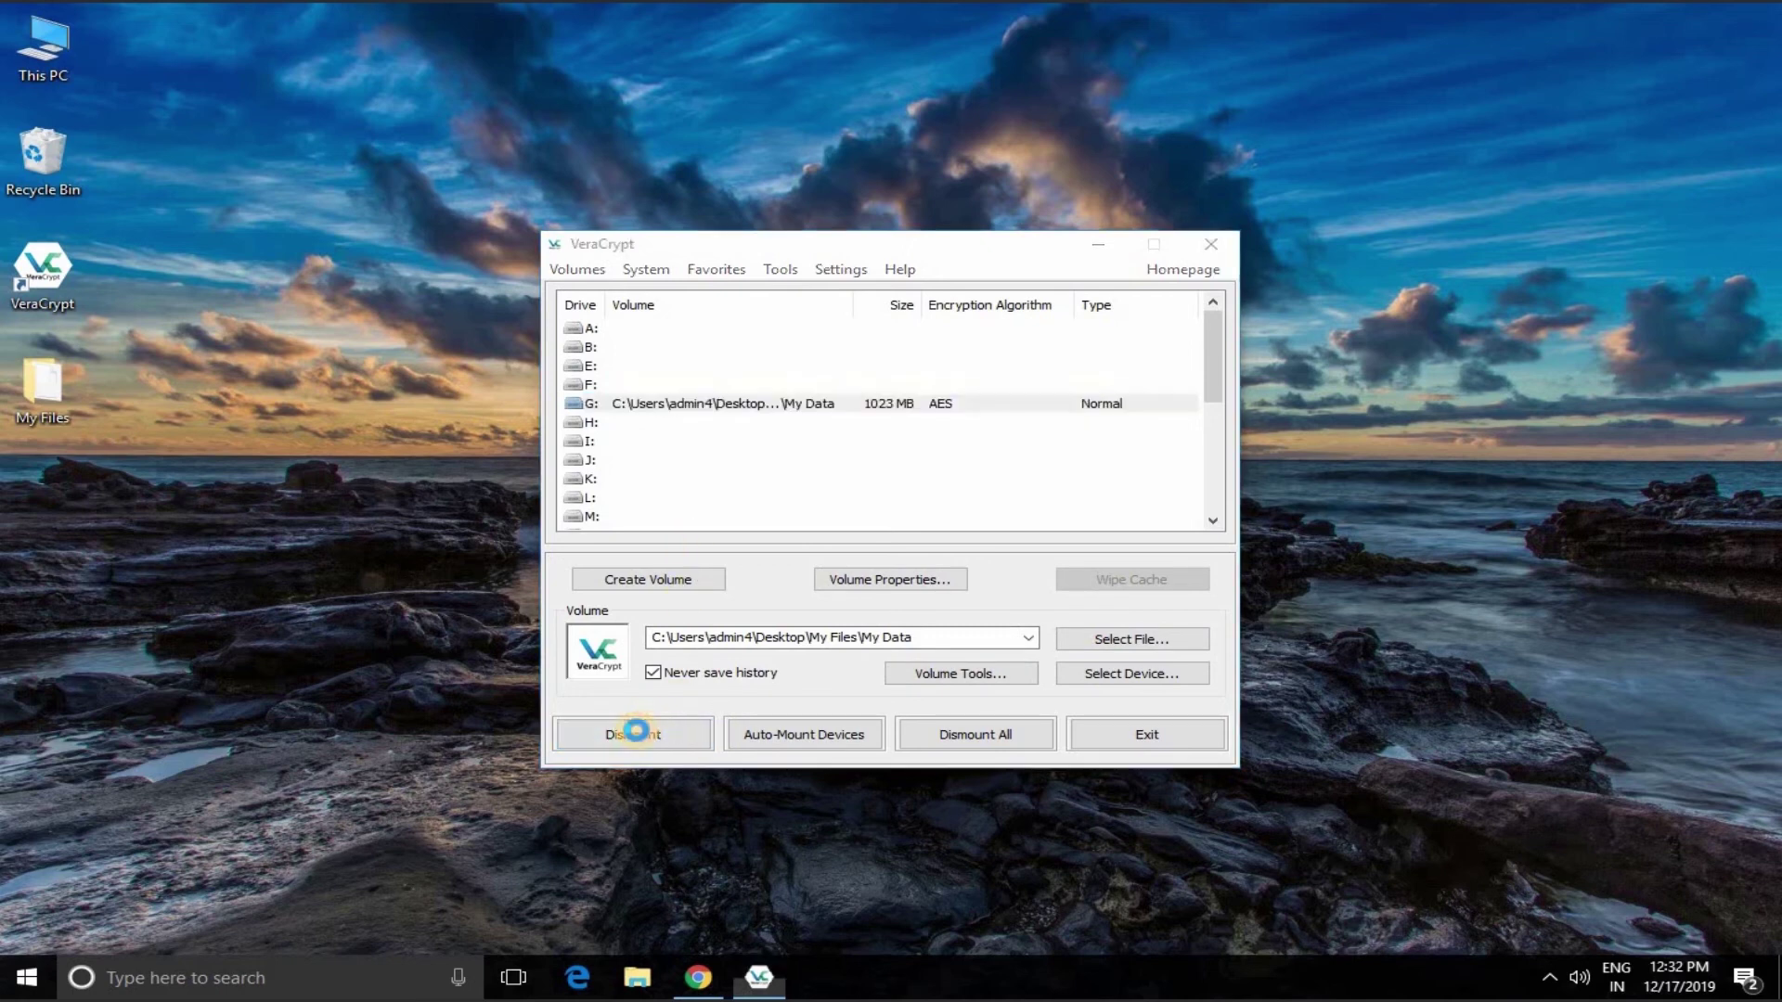
left_click(1108, 739)
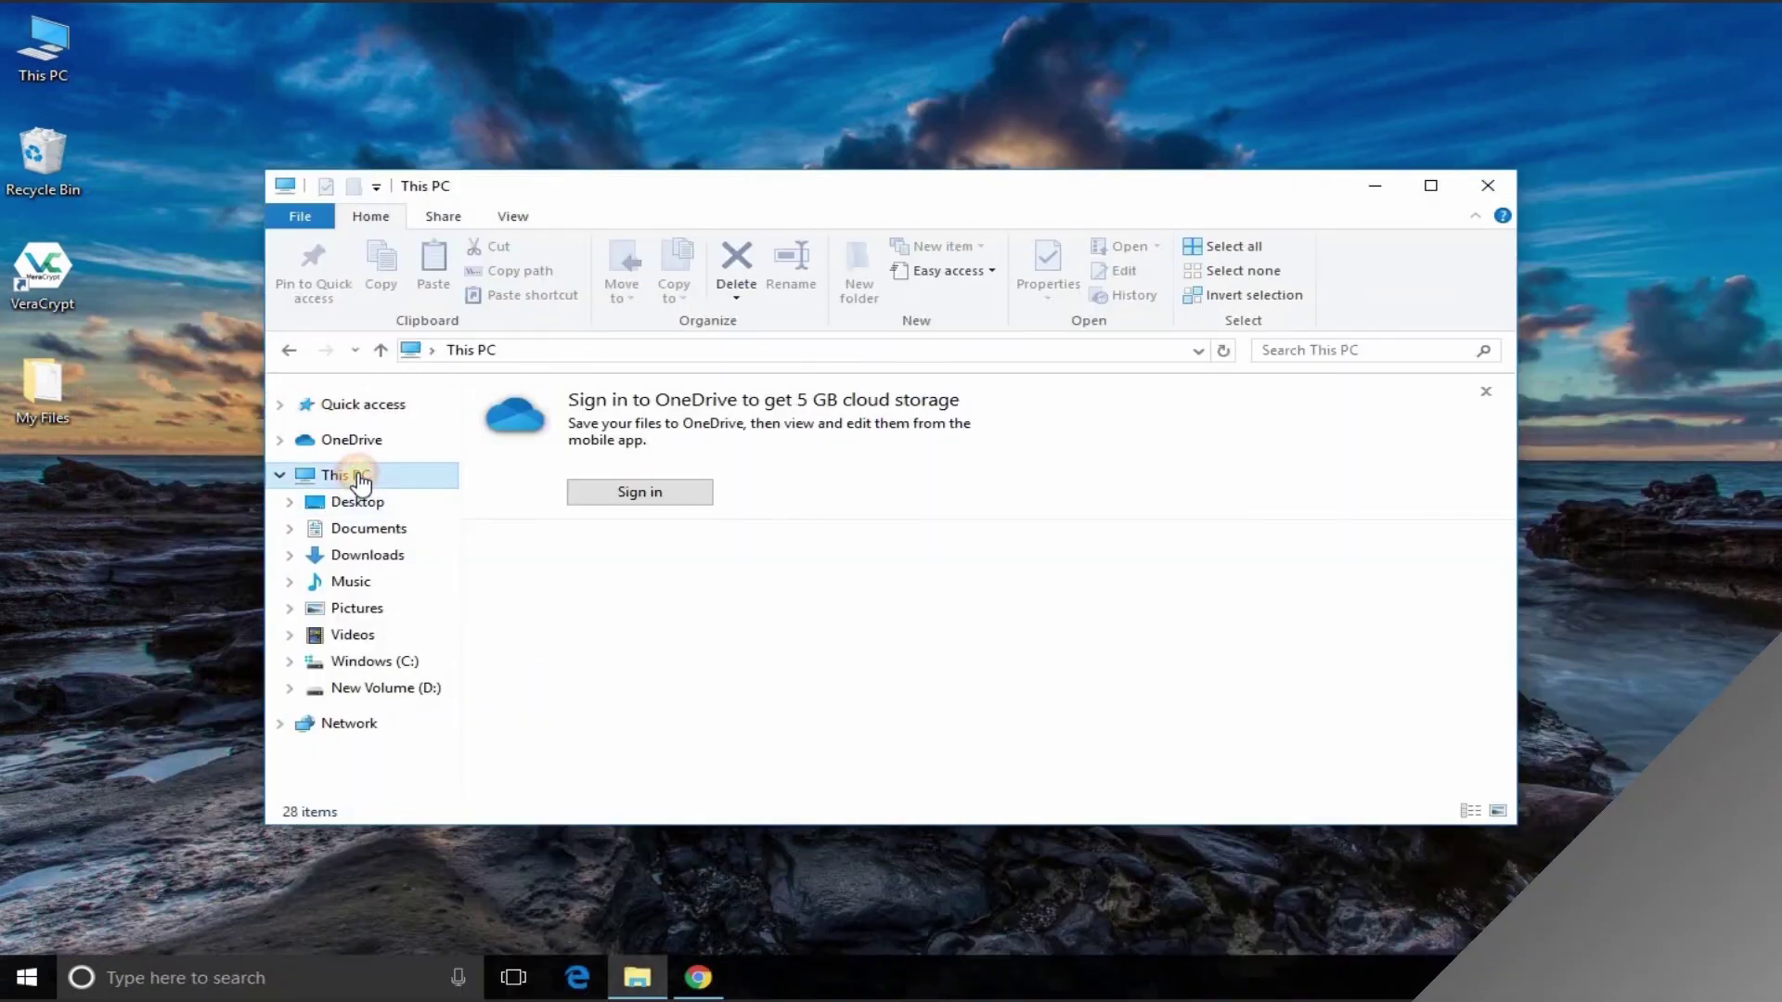